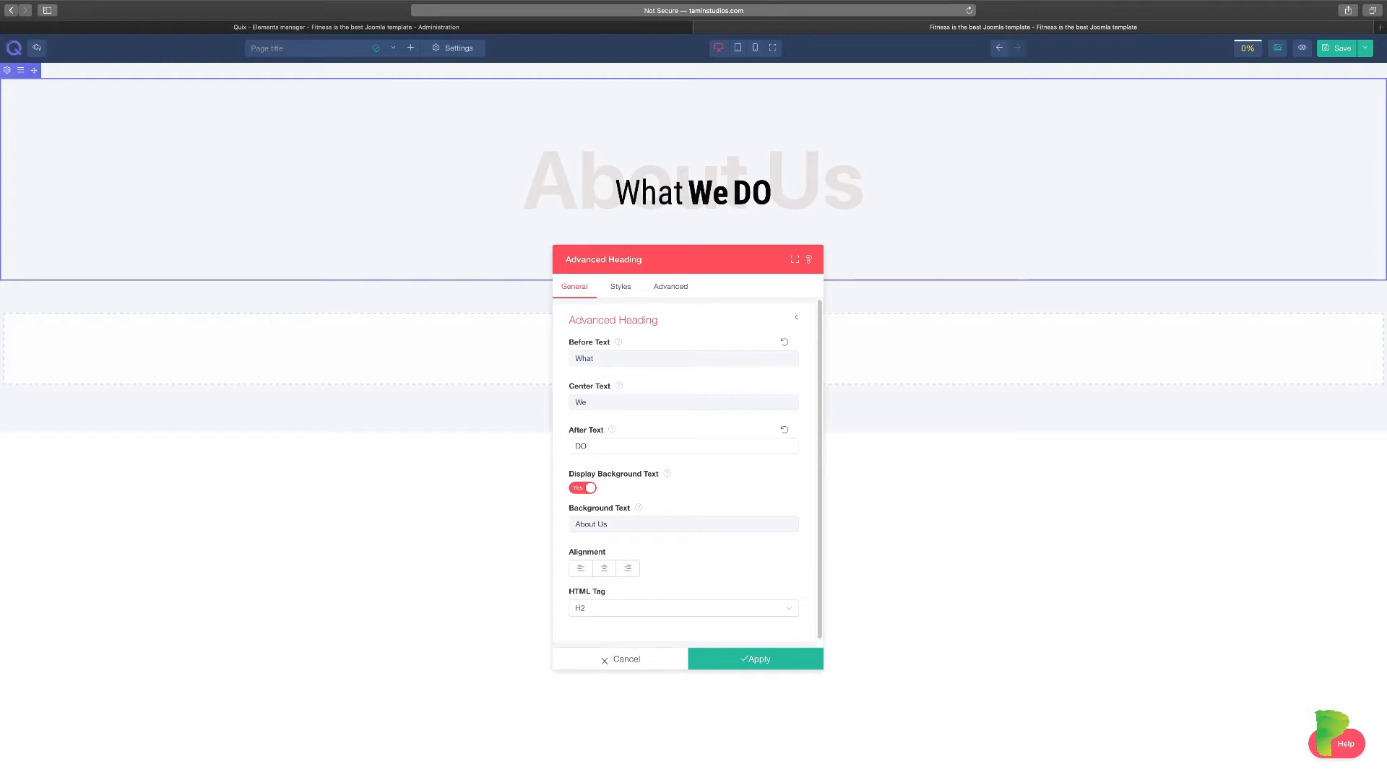
Complete the heading's after text as "Do" and replace the background text with "Contact"
key(BackSpace)
text(o)
scroll(696, 478, down, 1)
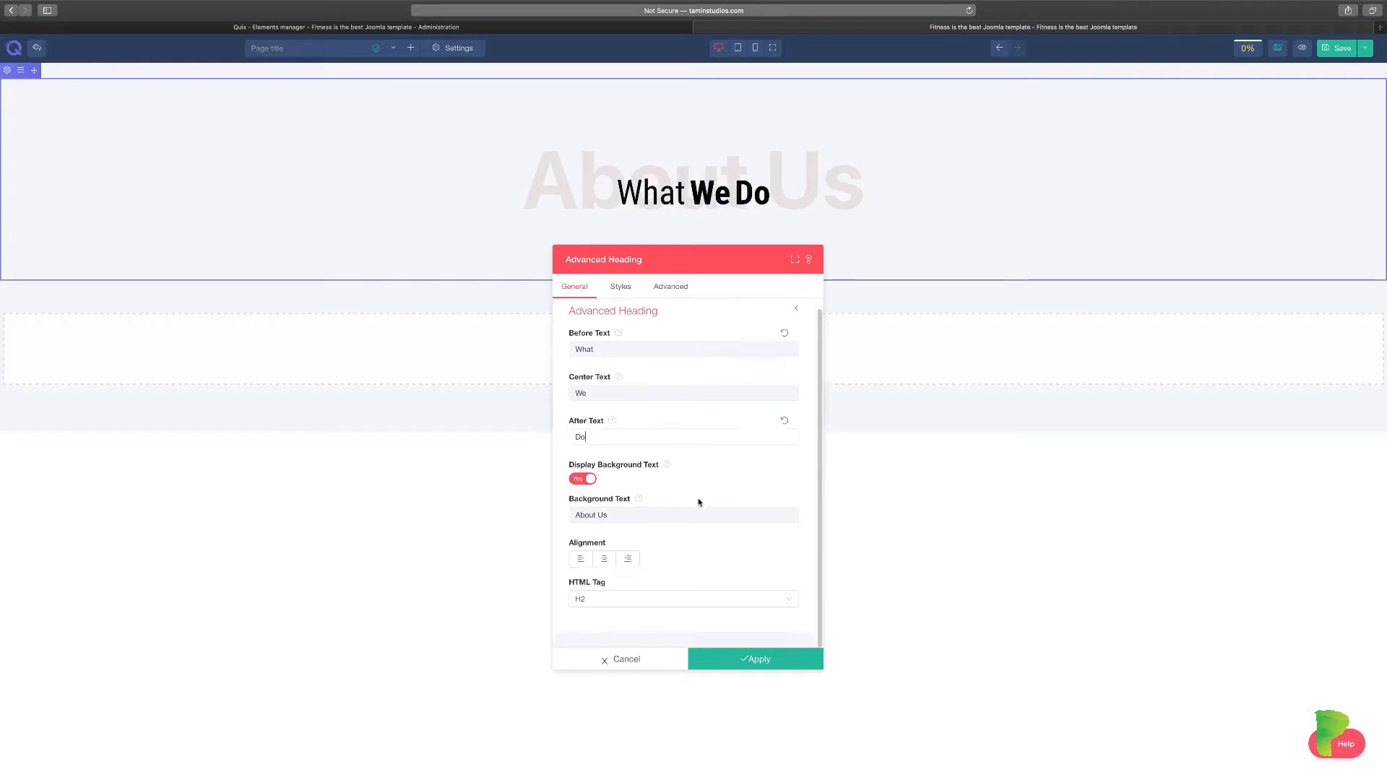
click(620, 515)
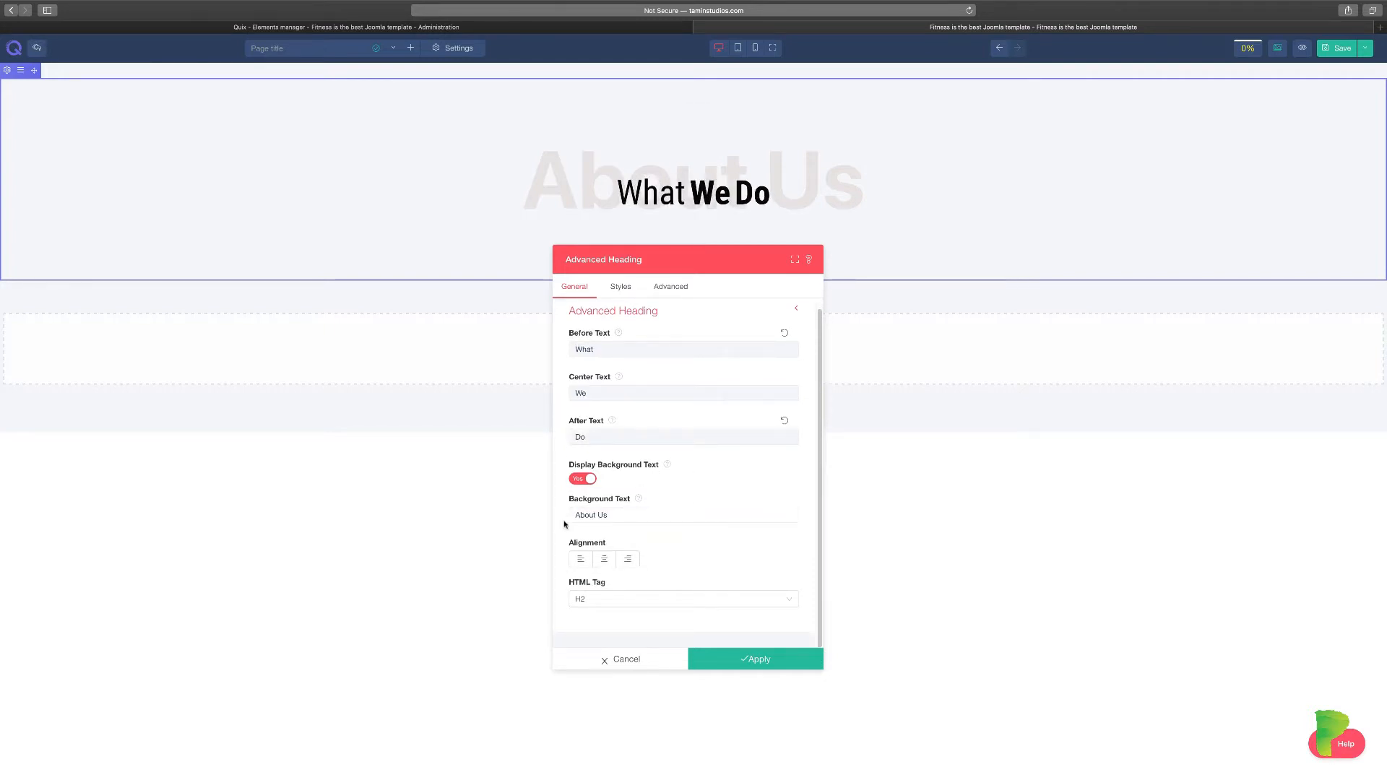
triple_click(577, 516)
text(Contact)
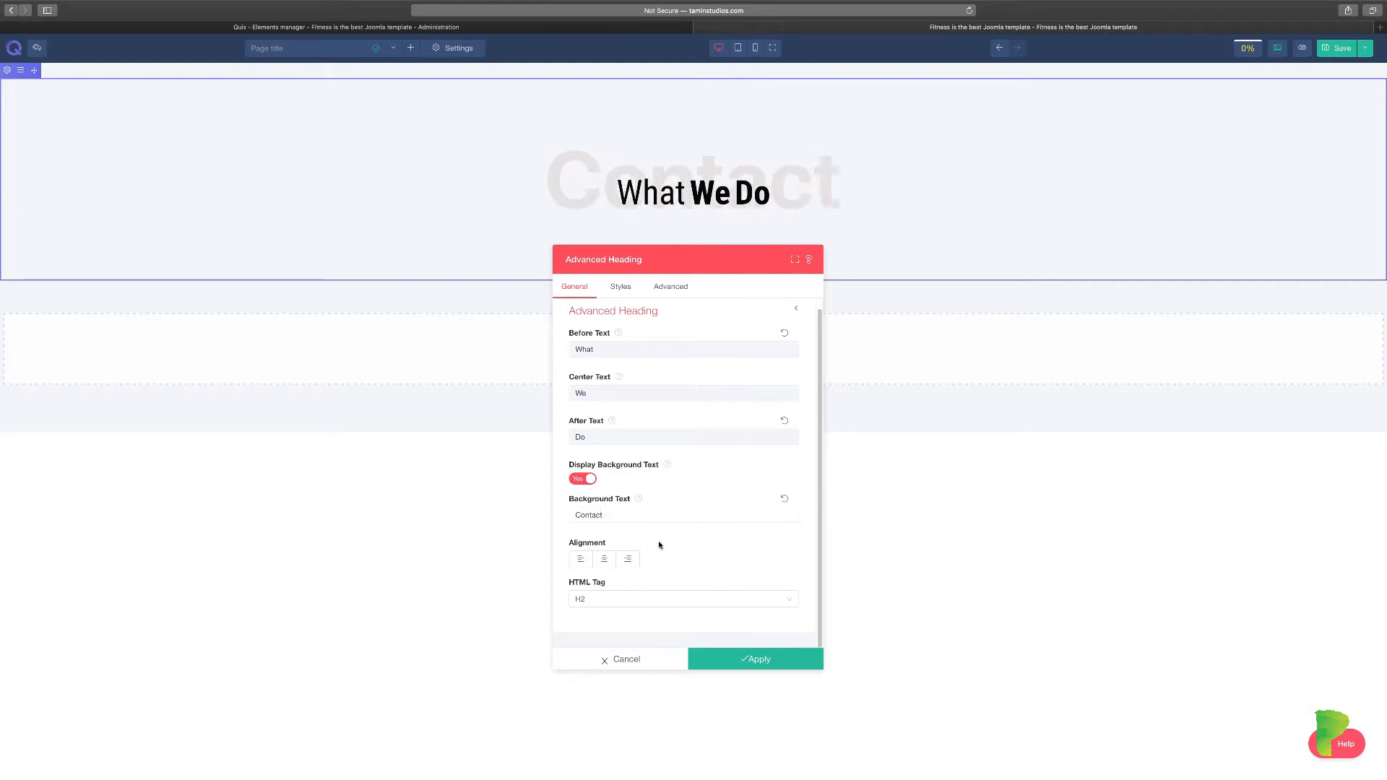
Try the center and left alignments for the background text and settle on right alignment
click(604, 560)
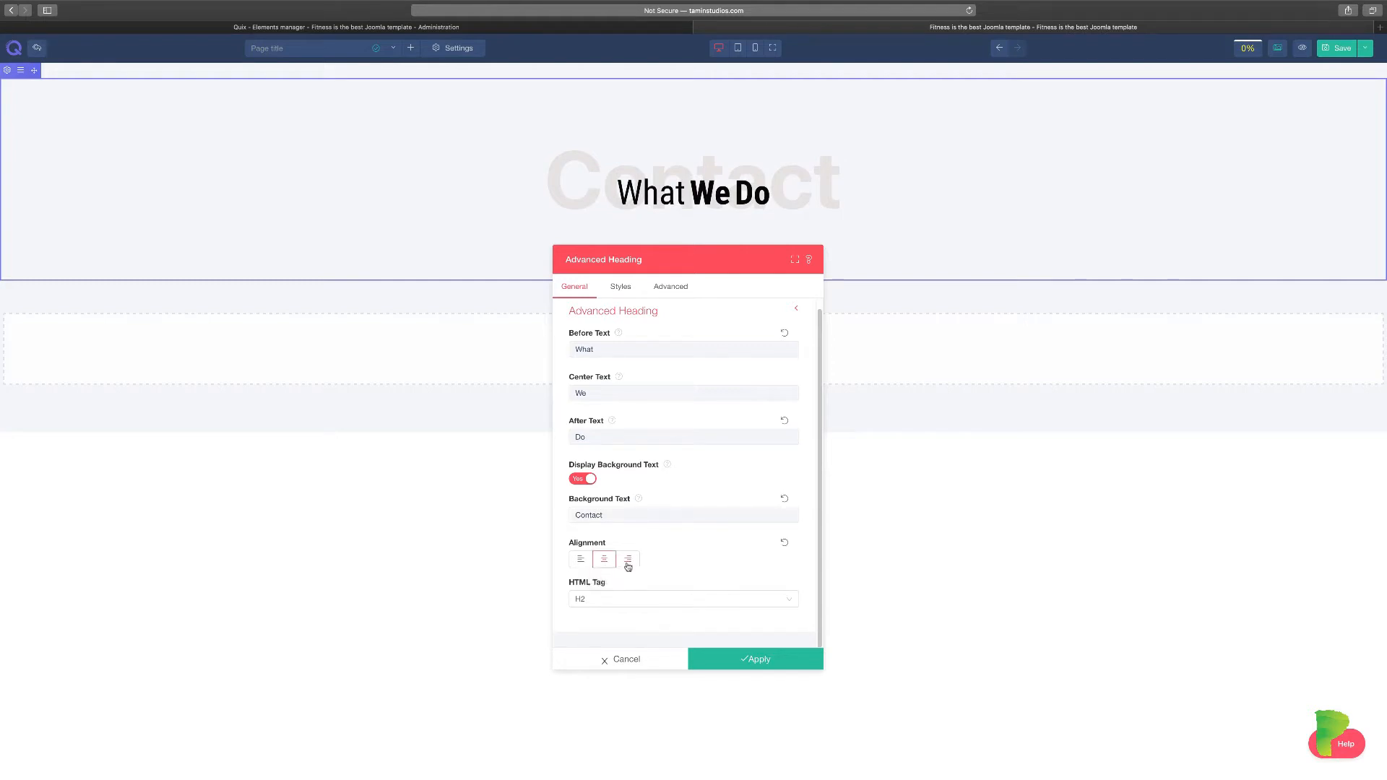
click(628, 562)
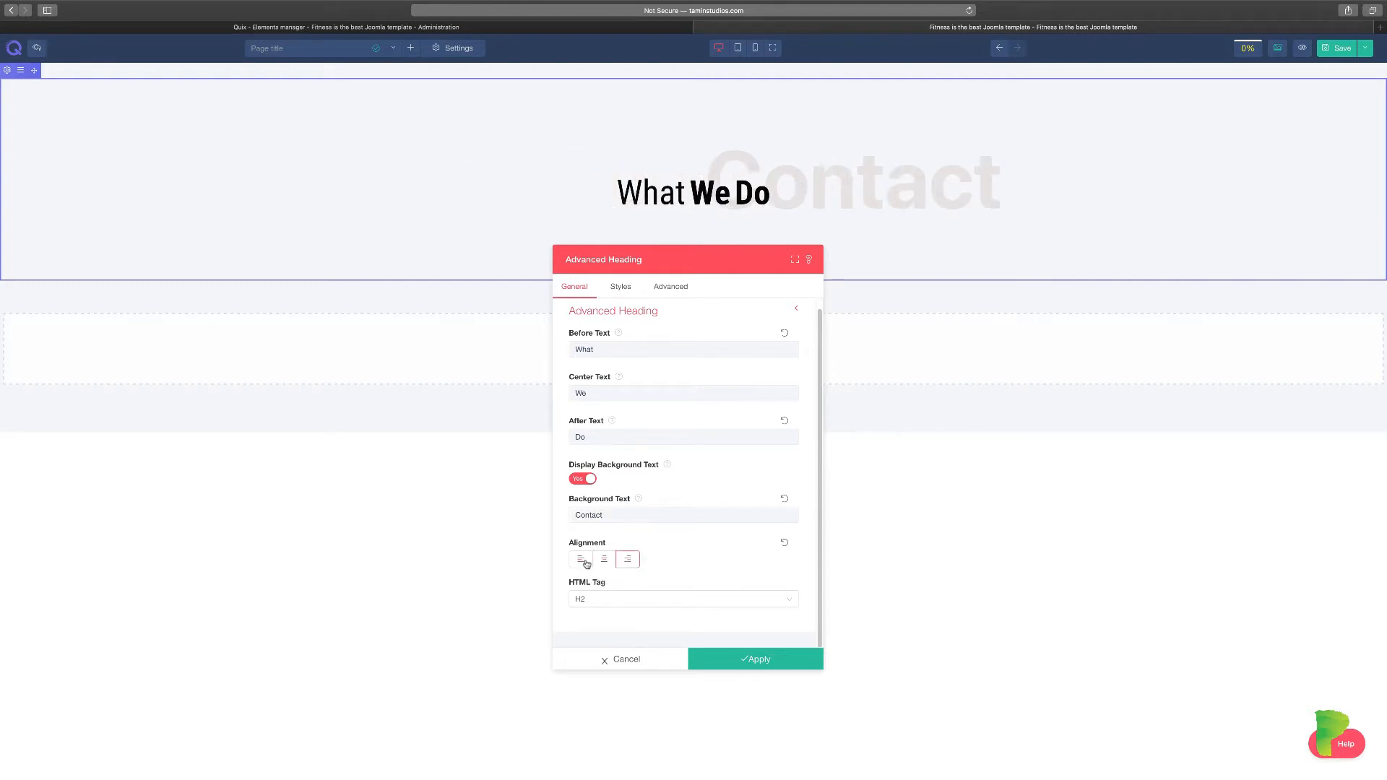
click(586, 562)
click(609, 560)
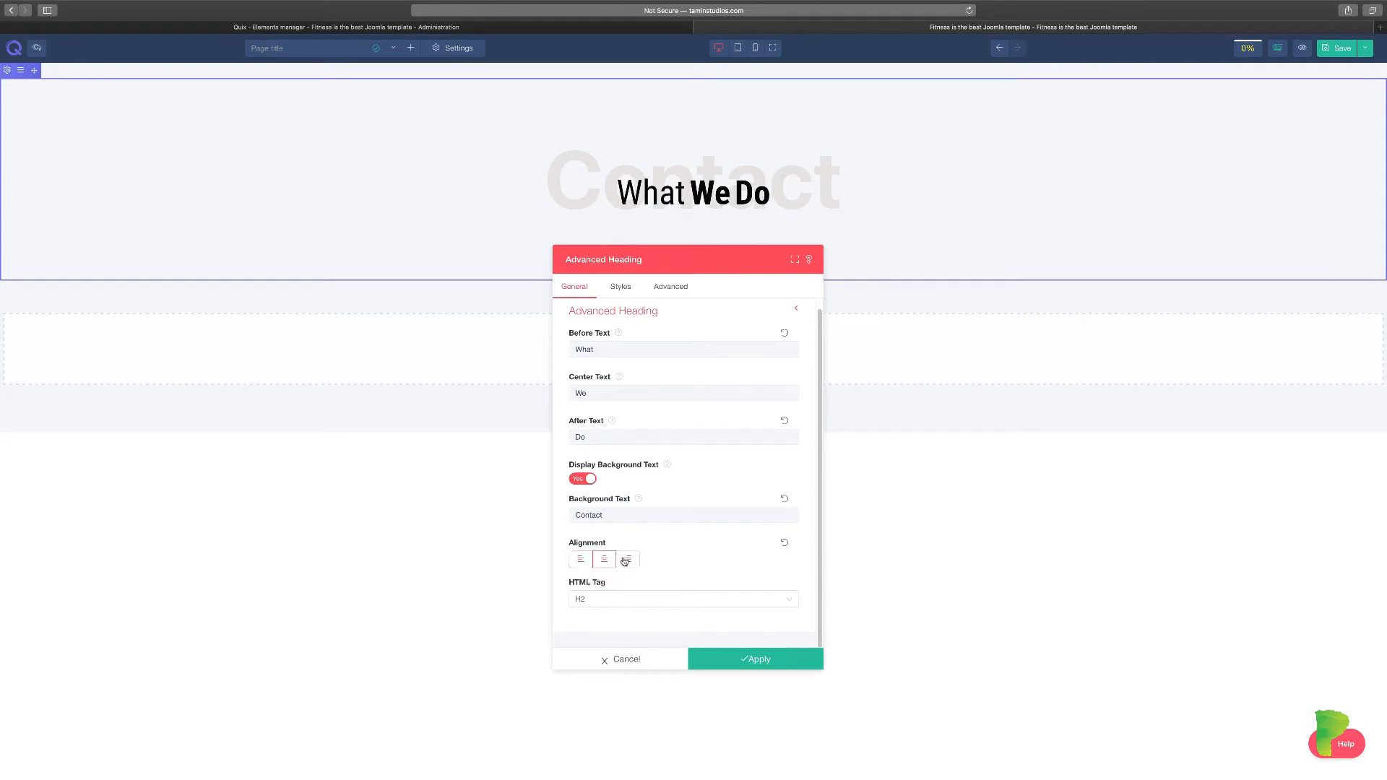
click(627, 559)
Try the H1 and H4 HTML tags on the heading, and return the tag to H2
click(691, 601)
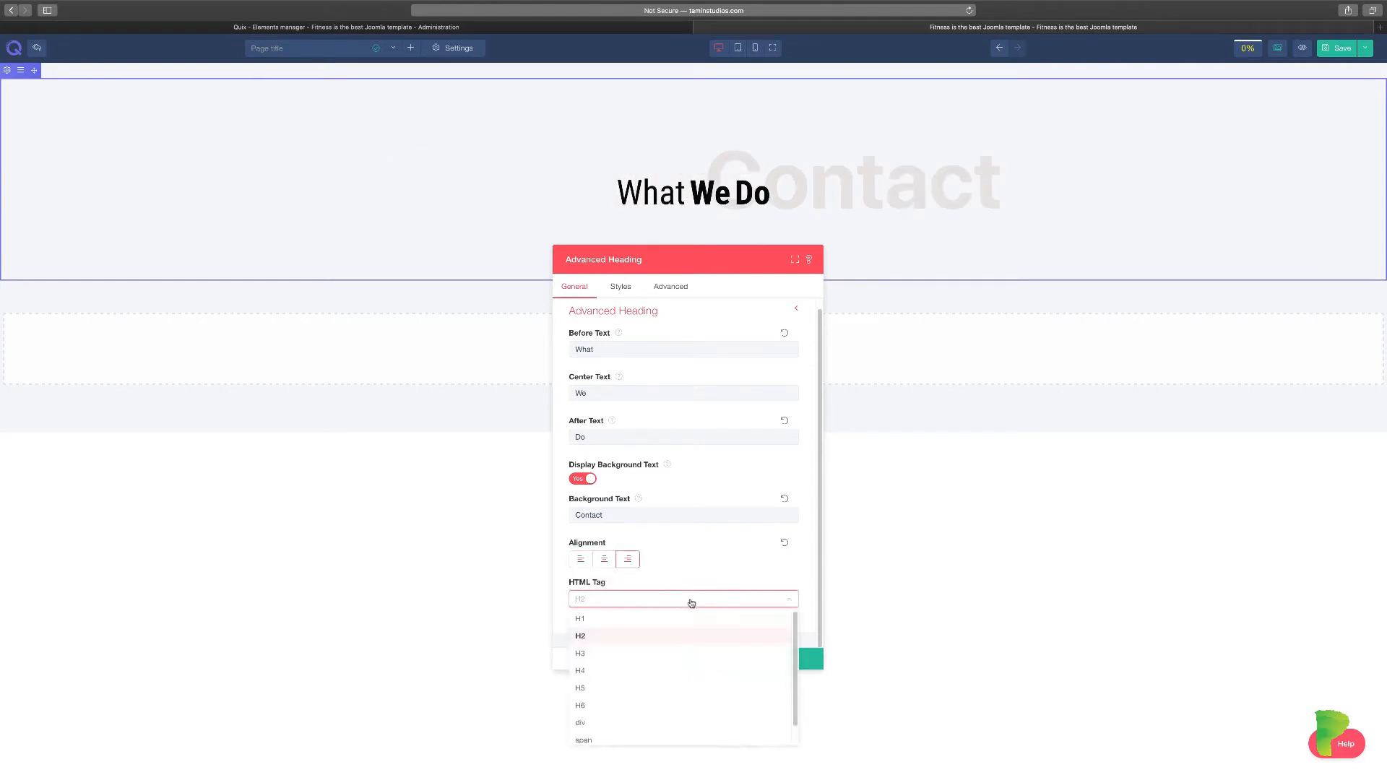
click(666, 621)
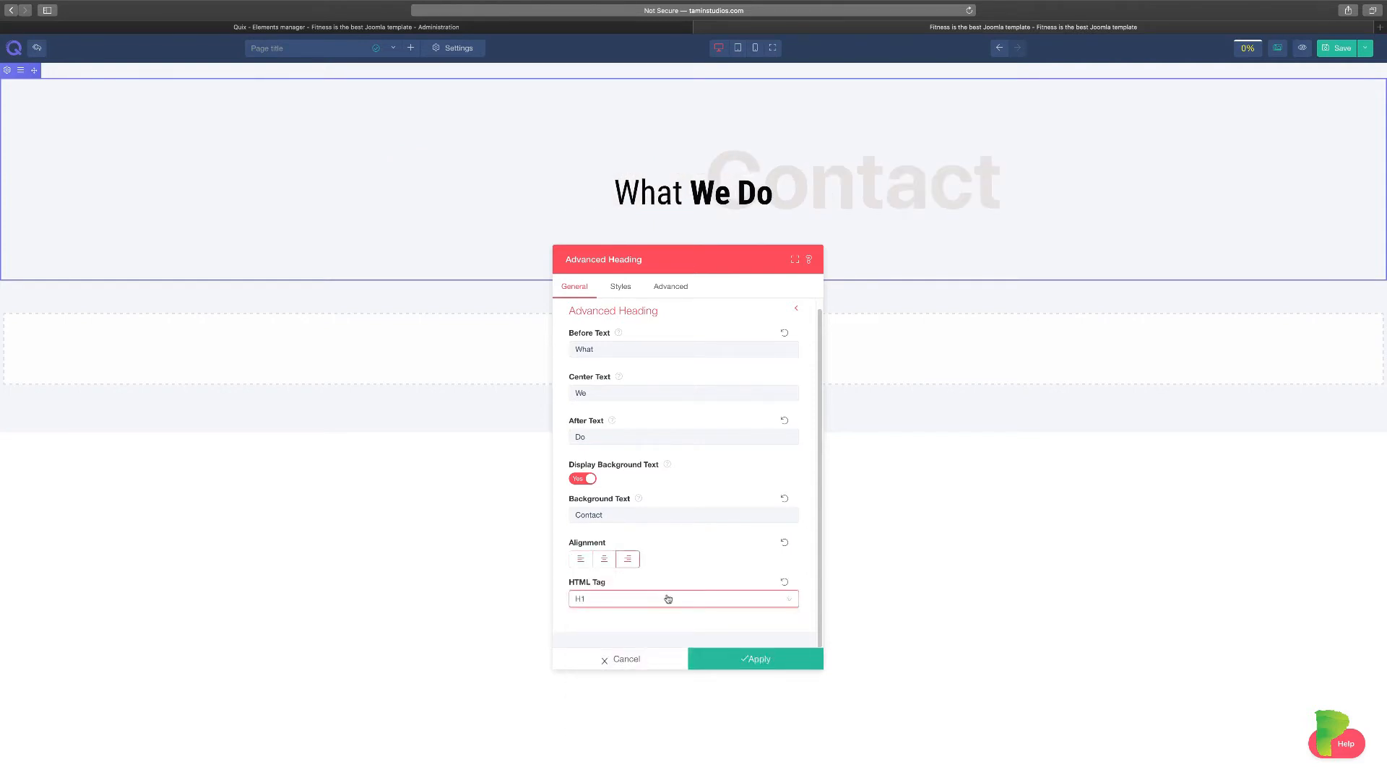
click(666, 600)
click(604, 668)
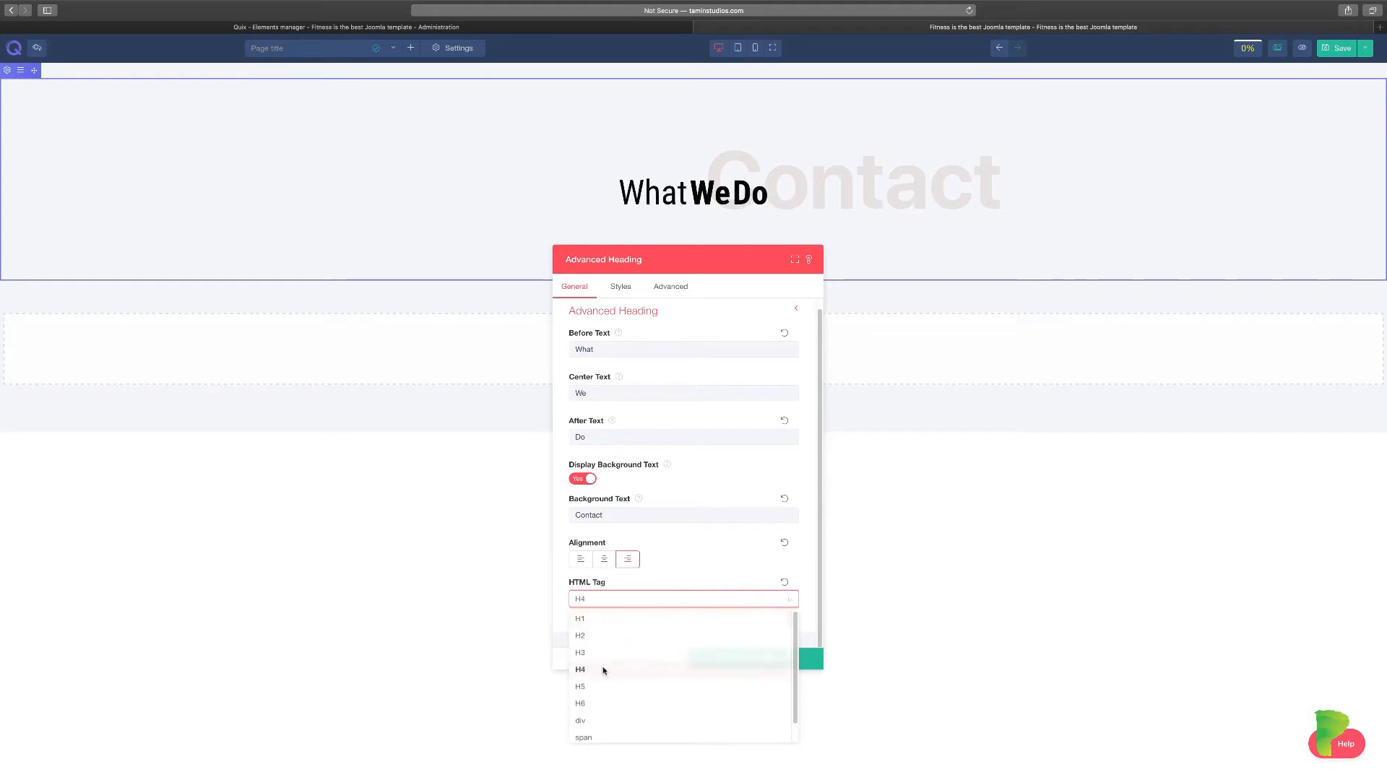
click(646, 601)
click(601, 637)
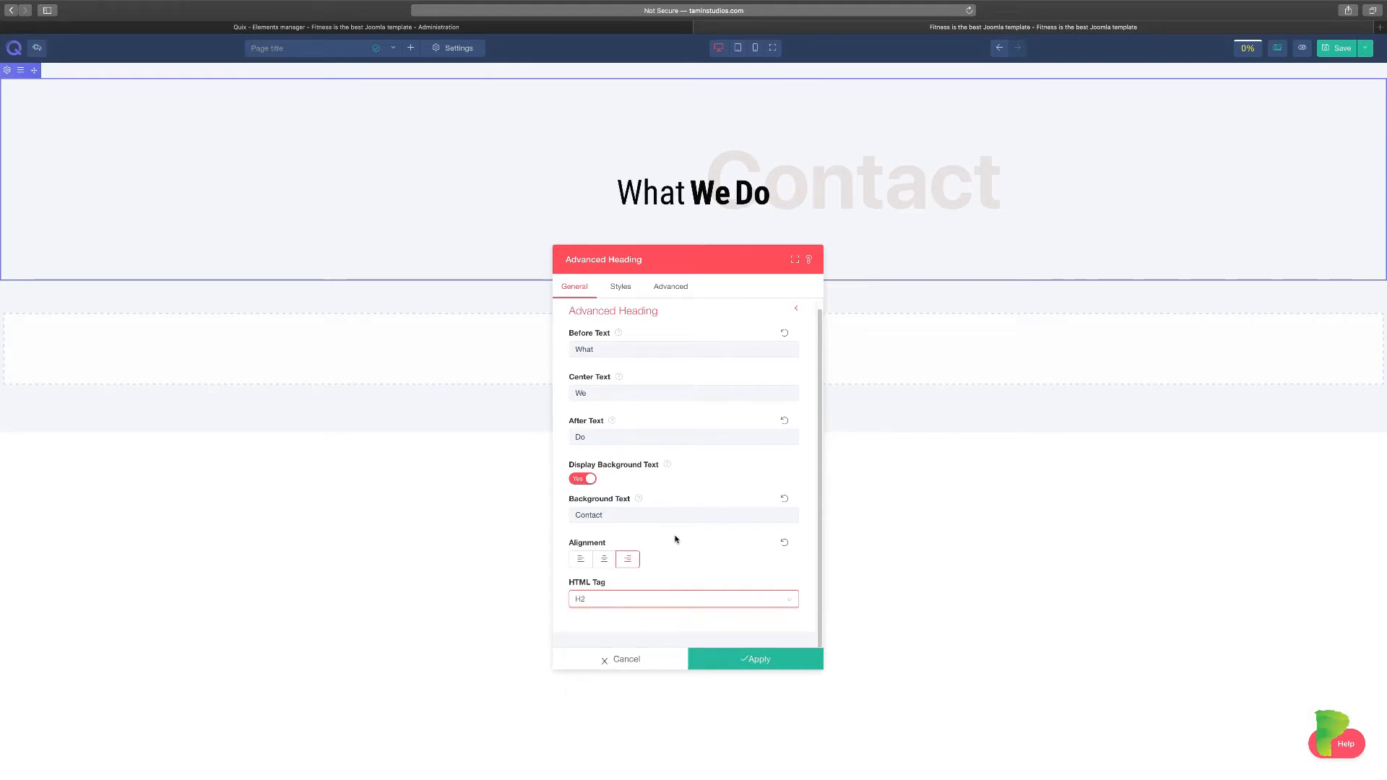
Turn the heading's background text display off and back on
click(583, 480)
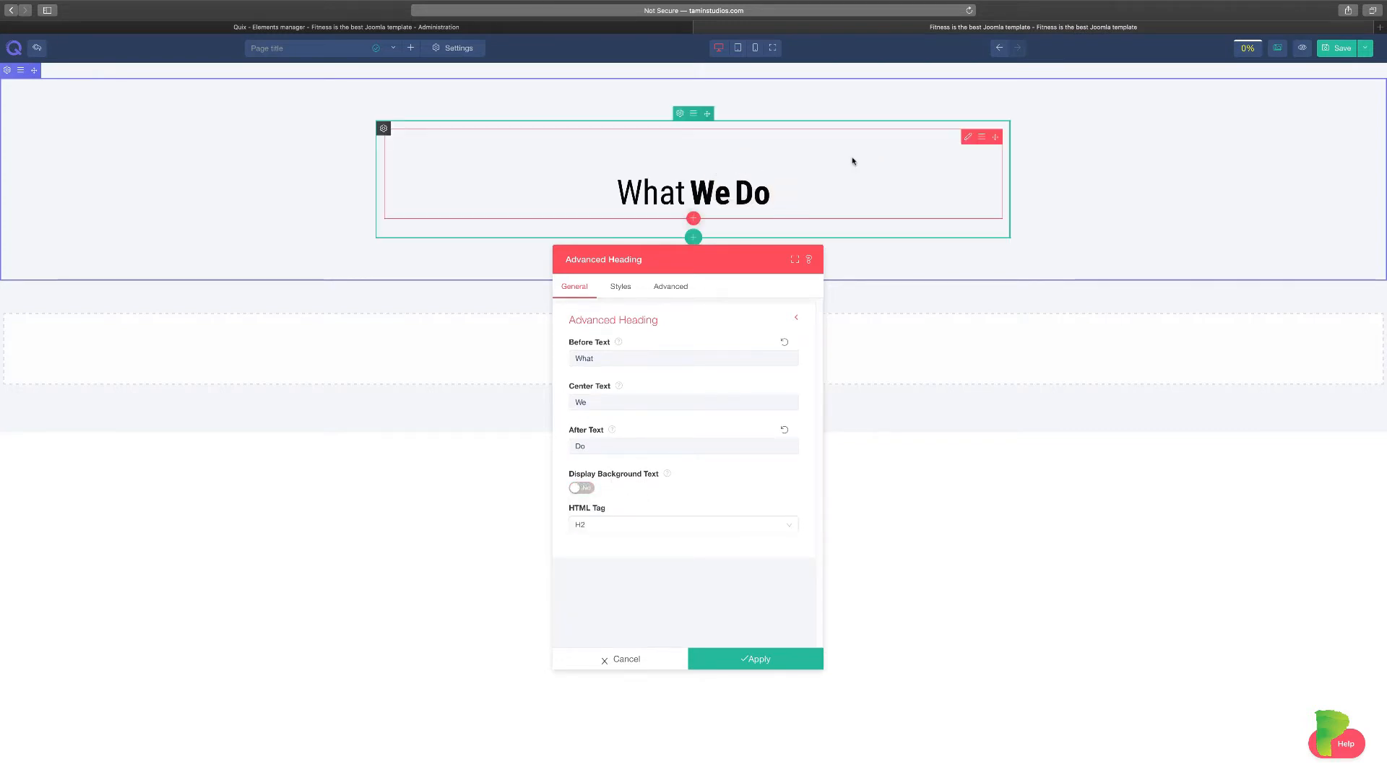
click(583, 490)
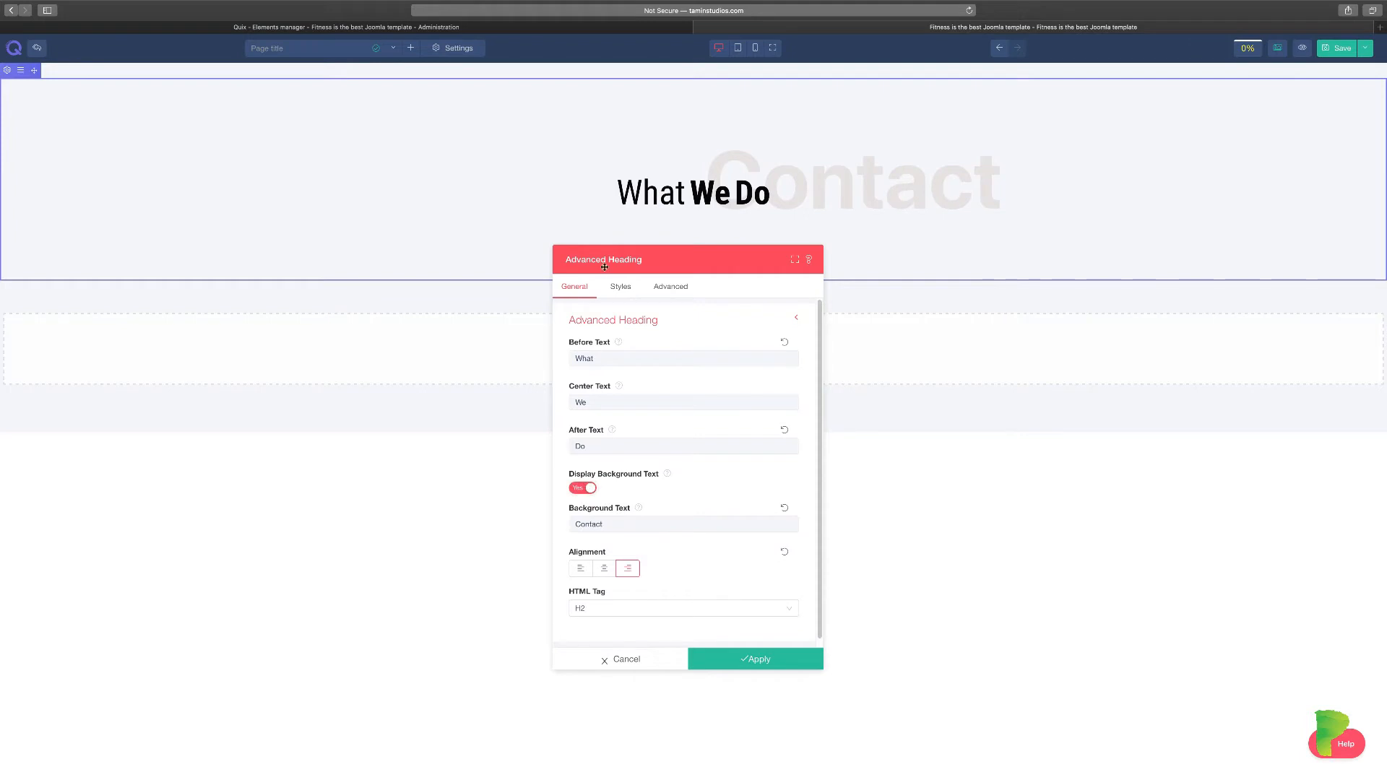
Increase the top padding in the heading's common styles step by step, and set it to 120 px
click(614, 289)
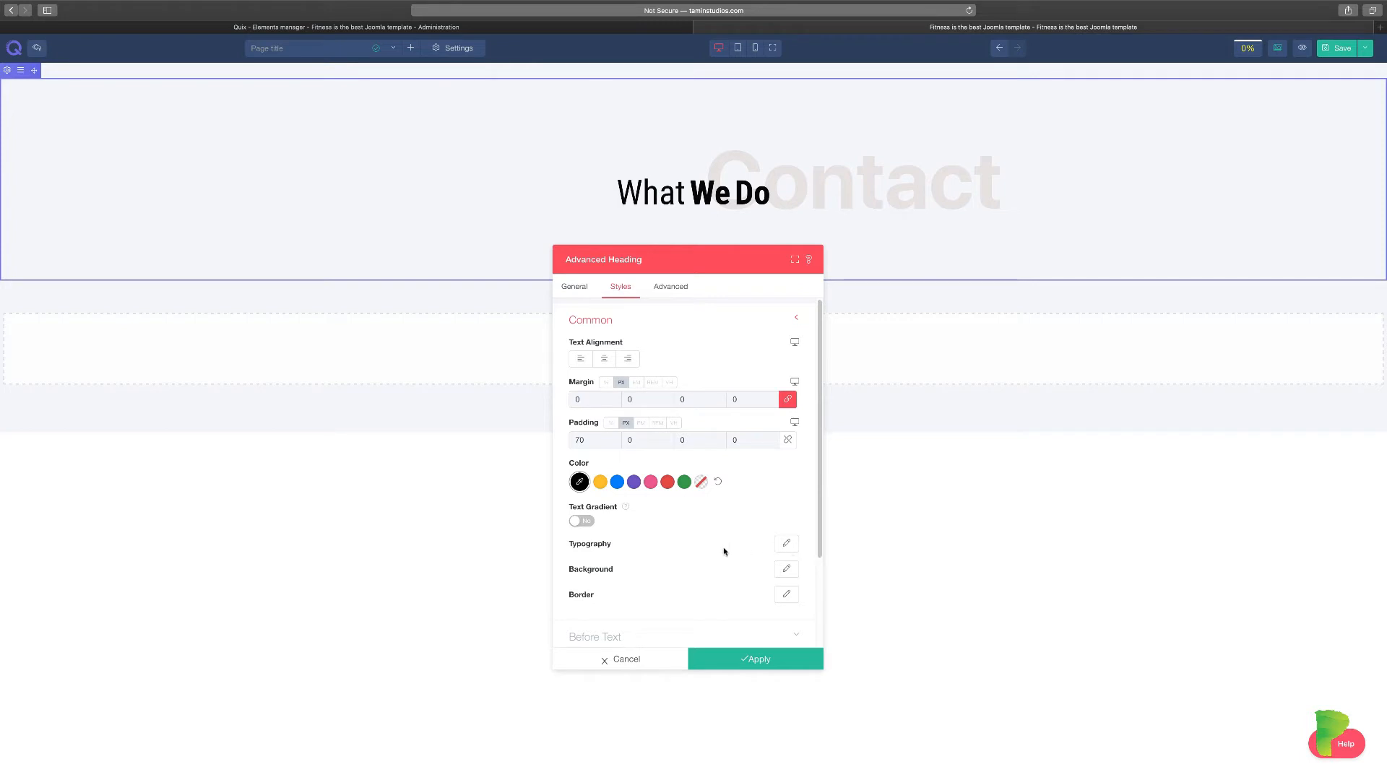
scroll(693, 552, down, 1)
scroll(692, 550, down, 1)
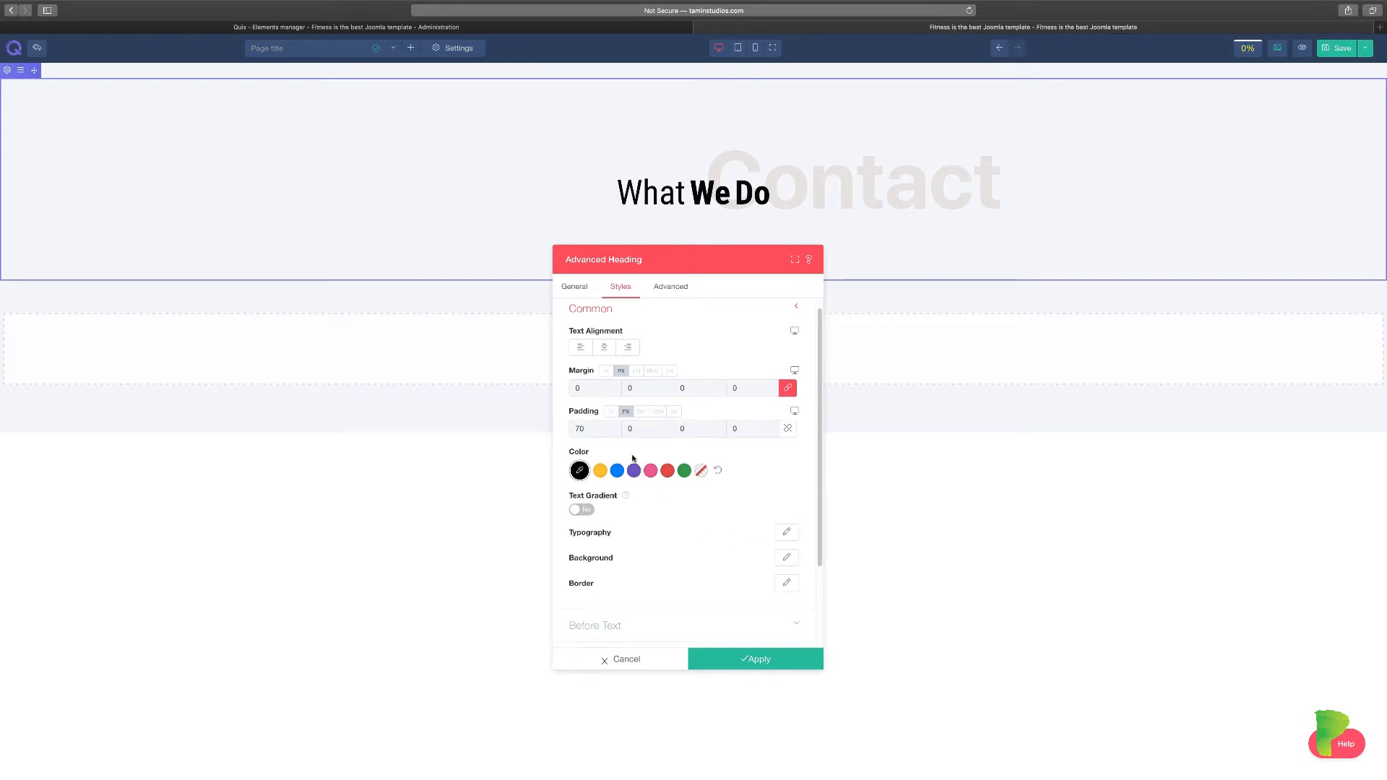
click(591, 429)
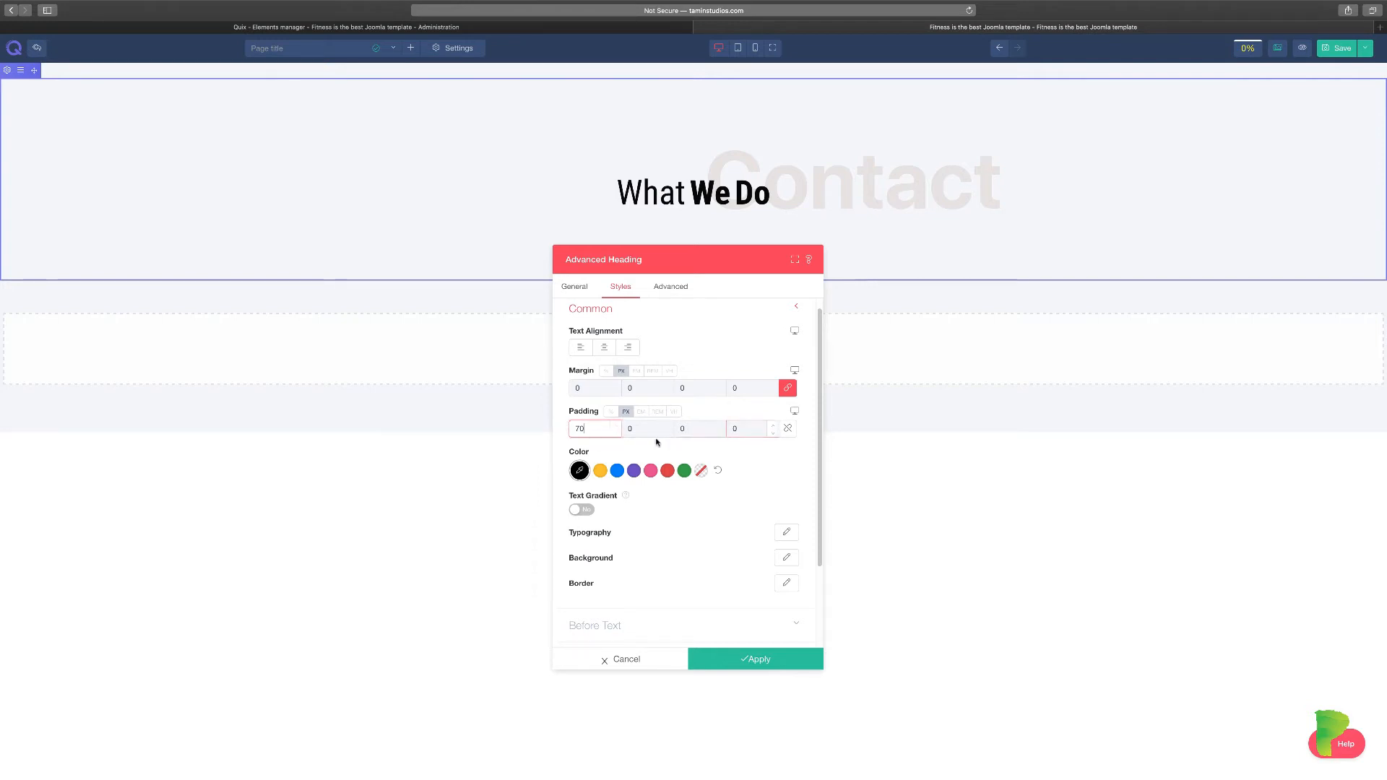
click(616, 426)
click(615, 426)
click(615, 426)
click(616, 425)
click(616, 426)
click(615, 425)
click(615, 426)
click(615, 426)
click(615, 426)
click(615, 425)
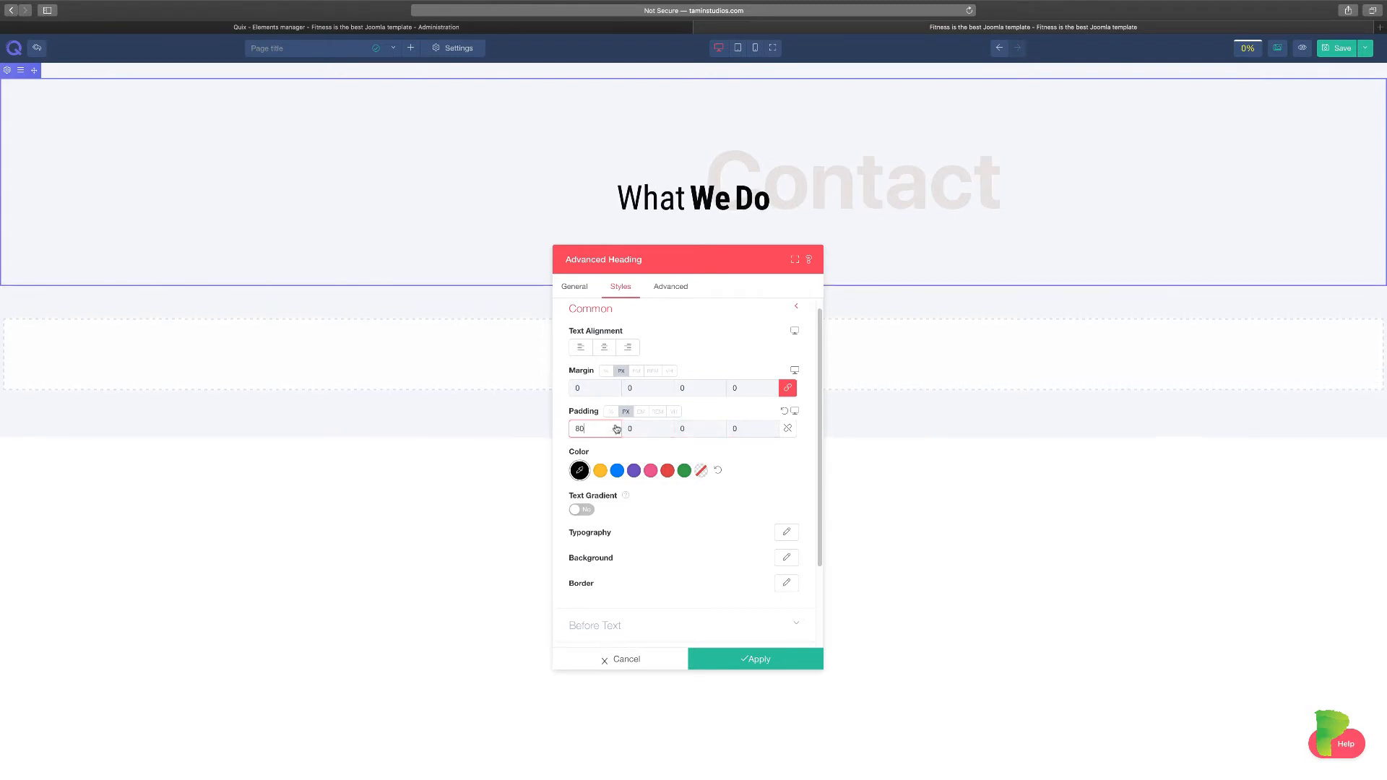
click(616, 425)
click(615, 425)
click(616, 425)
click(616, 425)
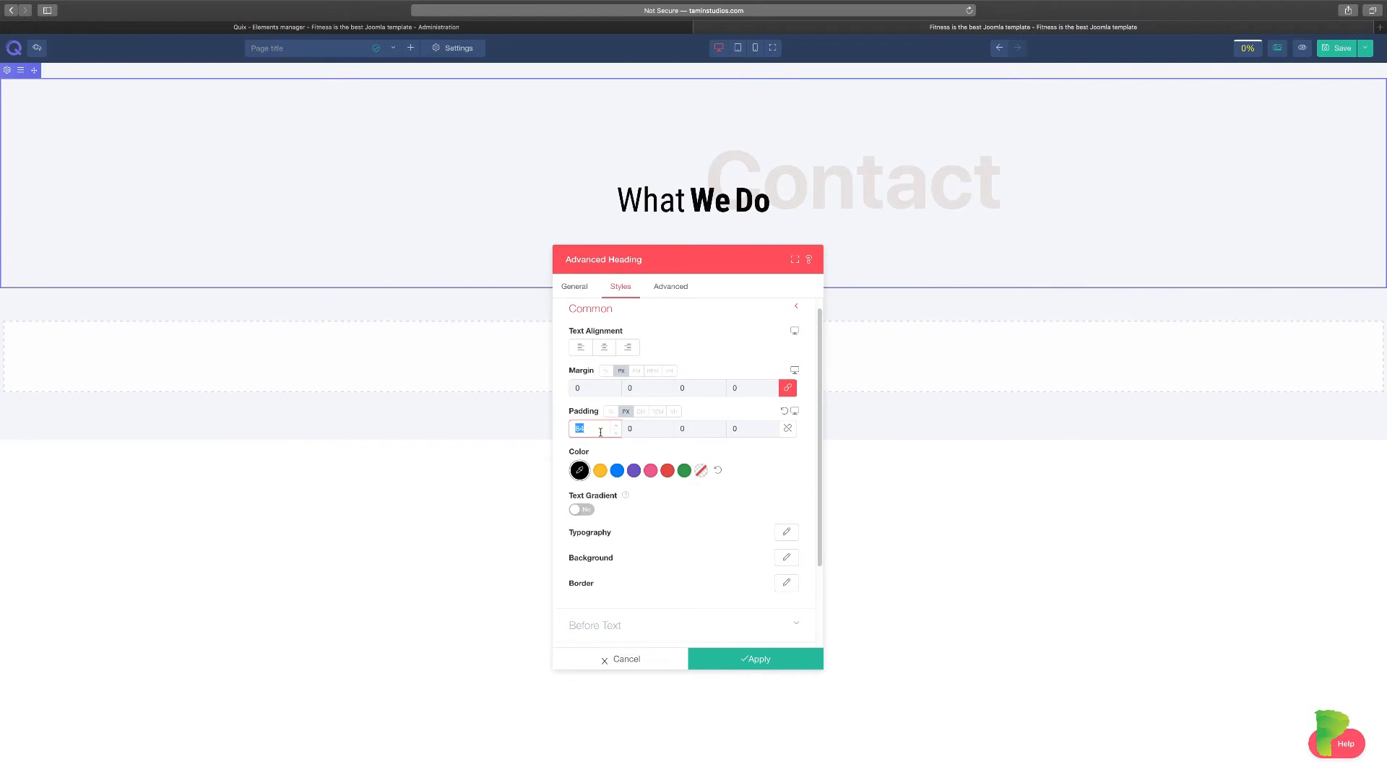
text(120)
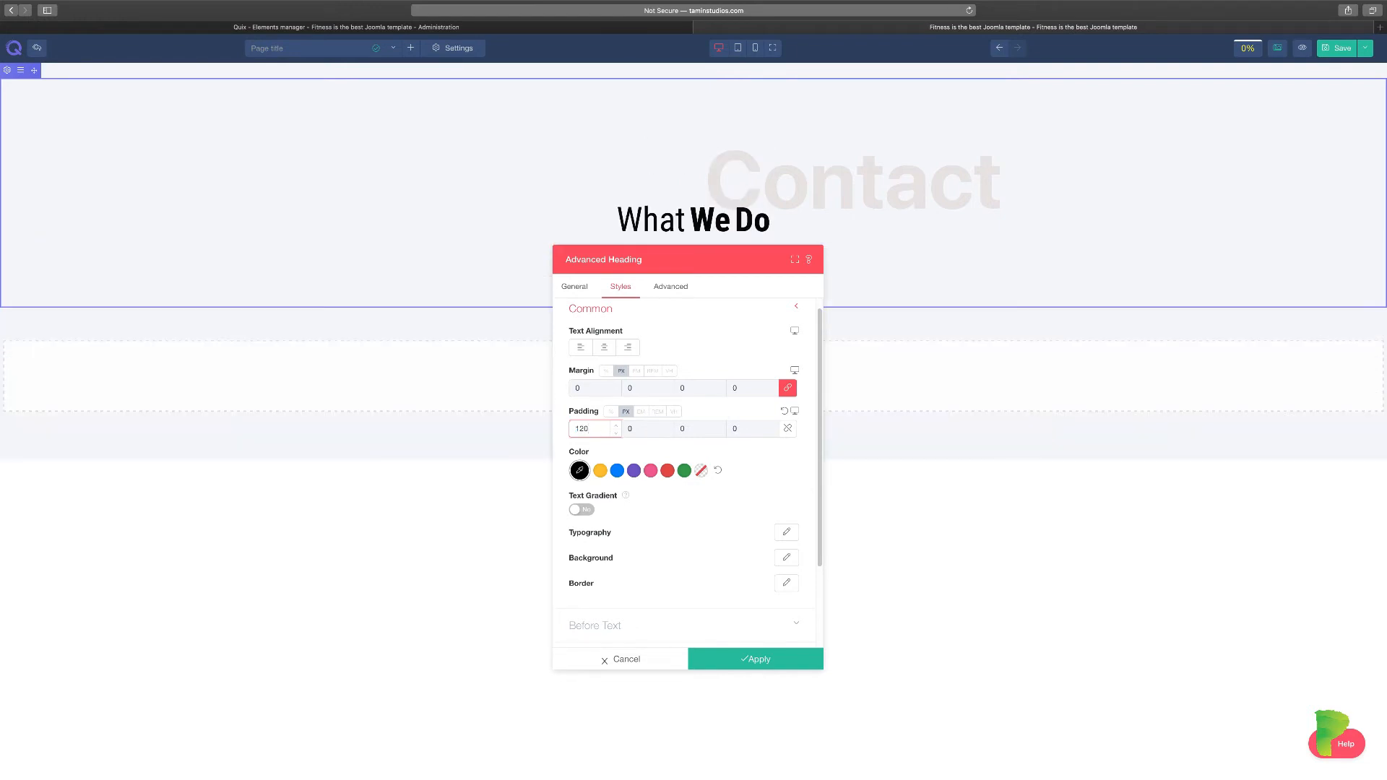
Try a bottom padding of 60 px, clear that value, and set the top padding back to 70 px
click(713, 429)
text(60)
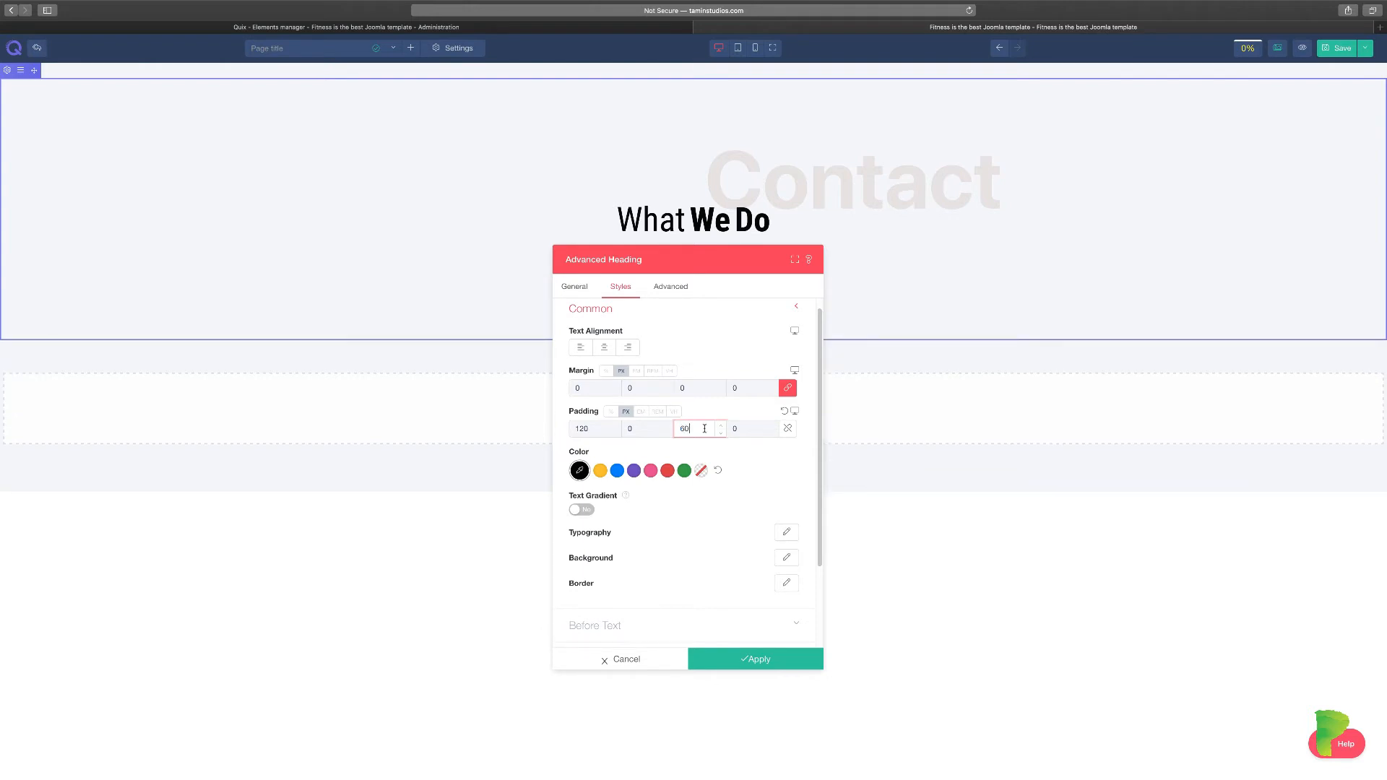
key(BackSpace)
double_click(591, 430)
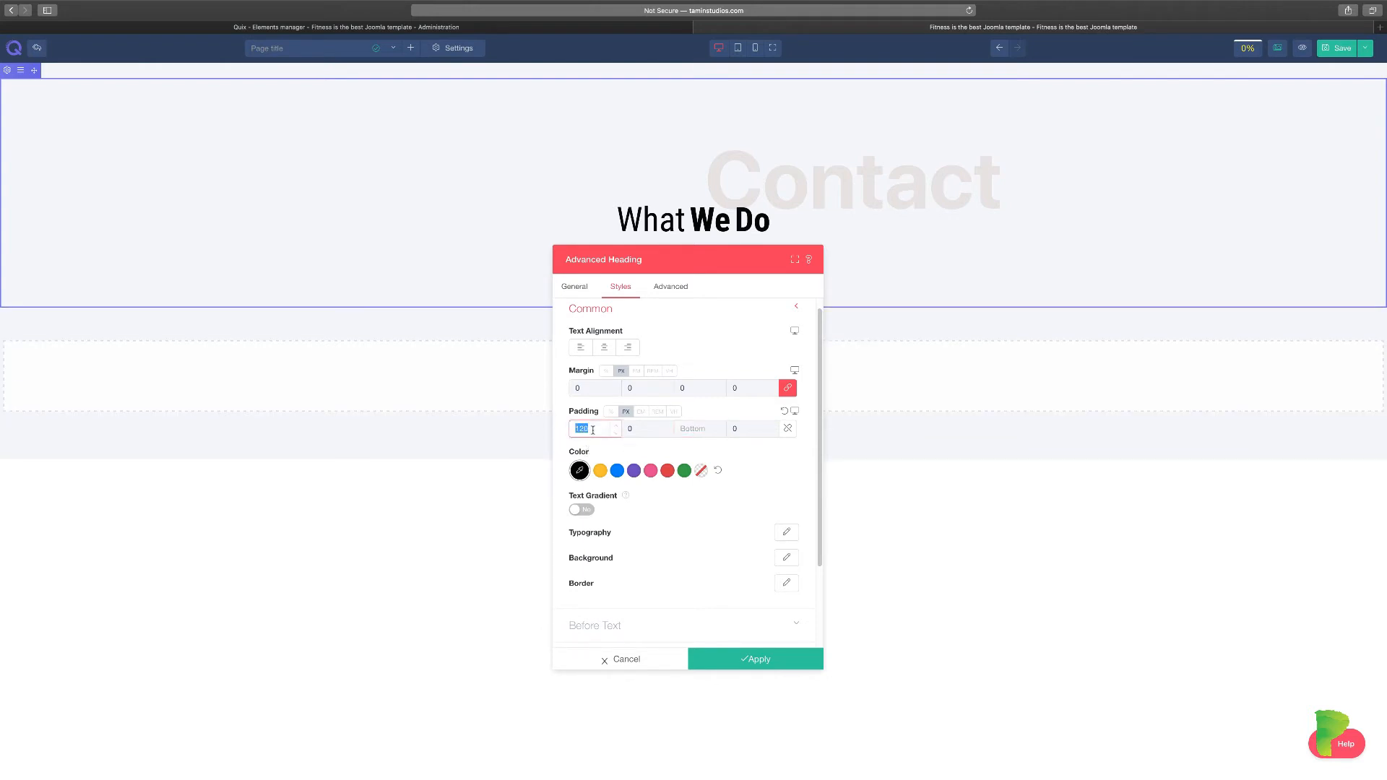
key(BackSpace)
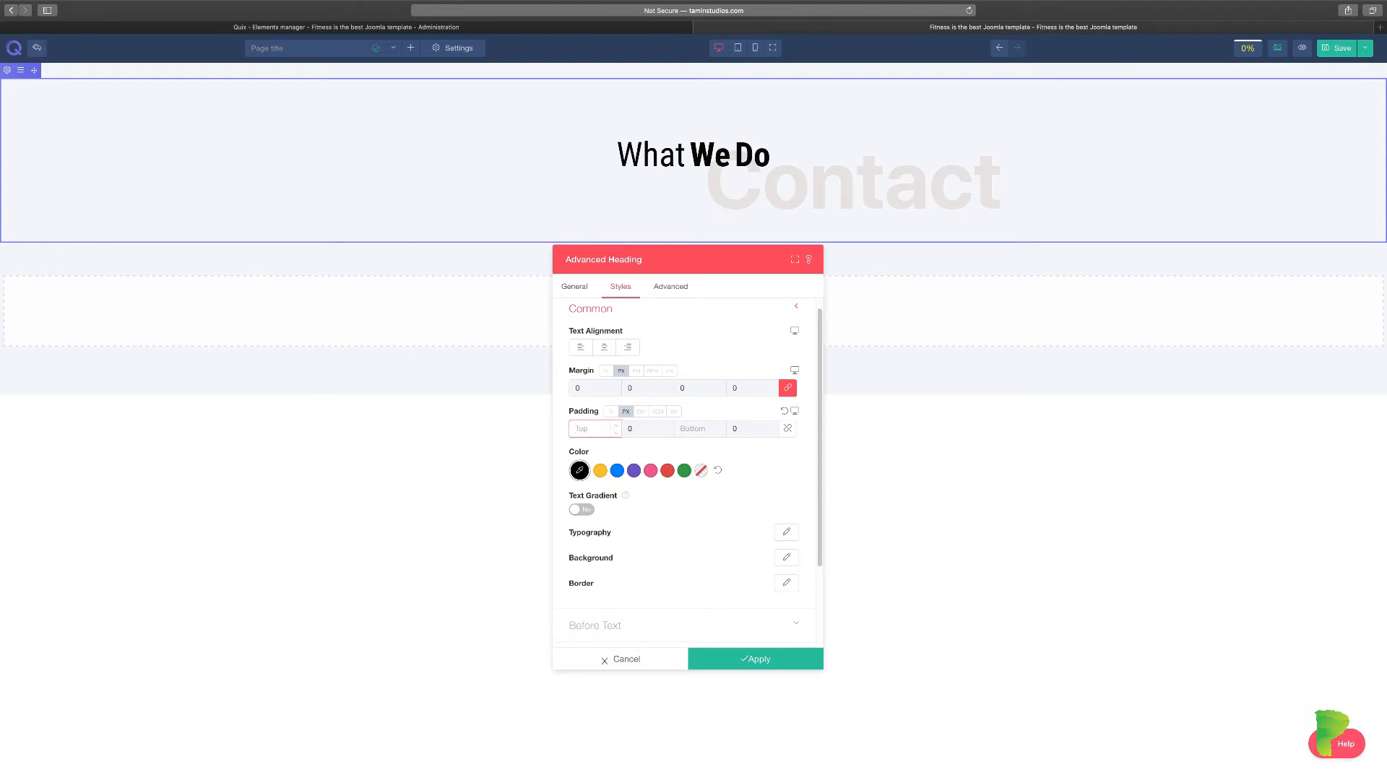
text(70)
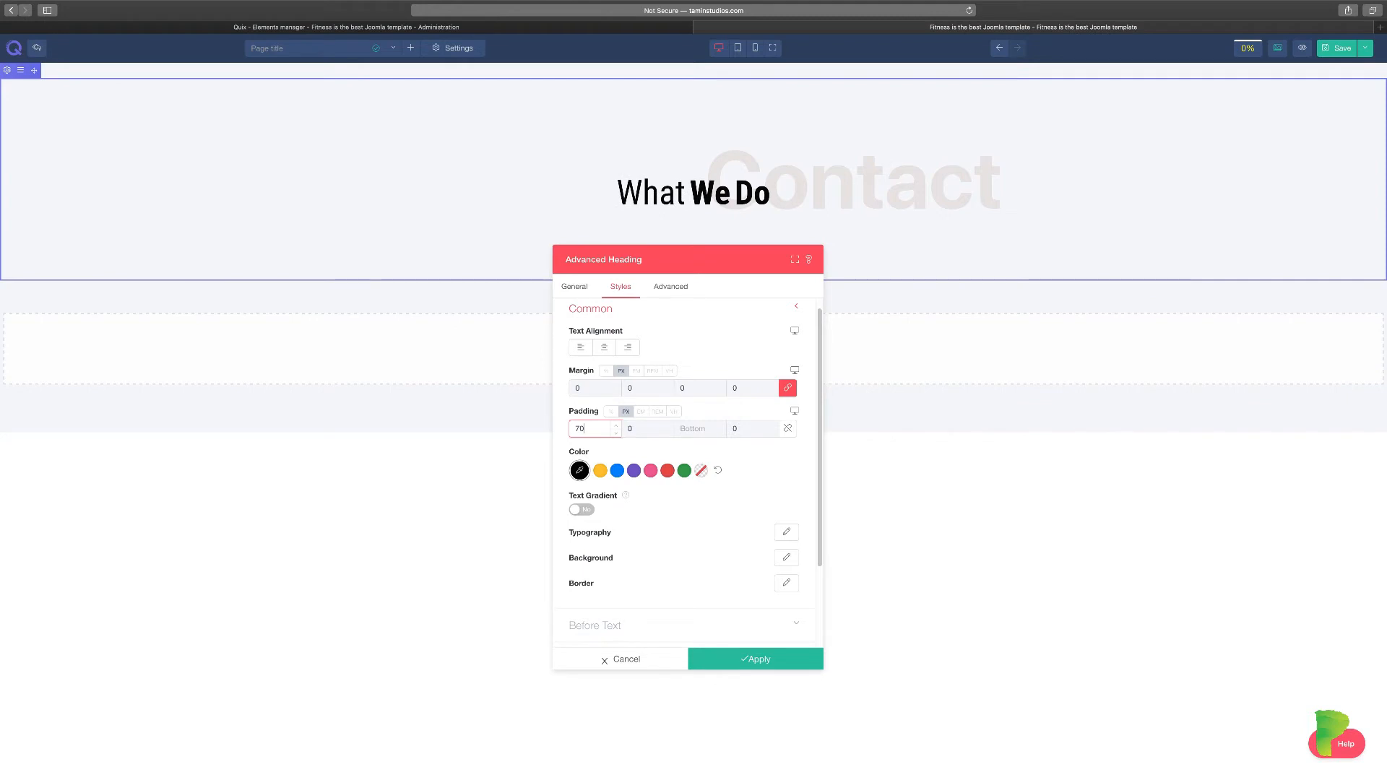
Try different preset colors such as blue on the heading text, settle on green, and enable Text Gradient
click(605, 477)
click(618, 473)
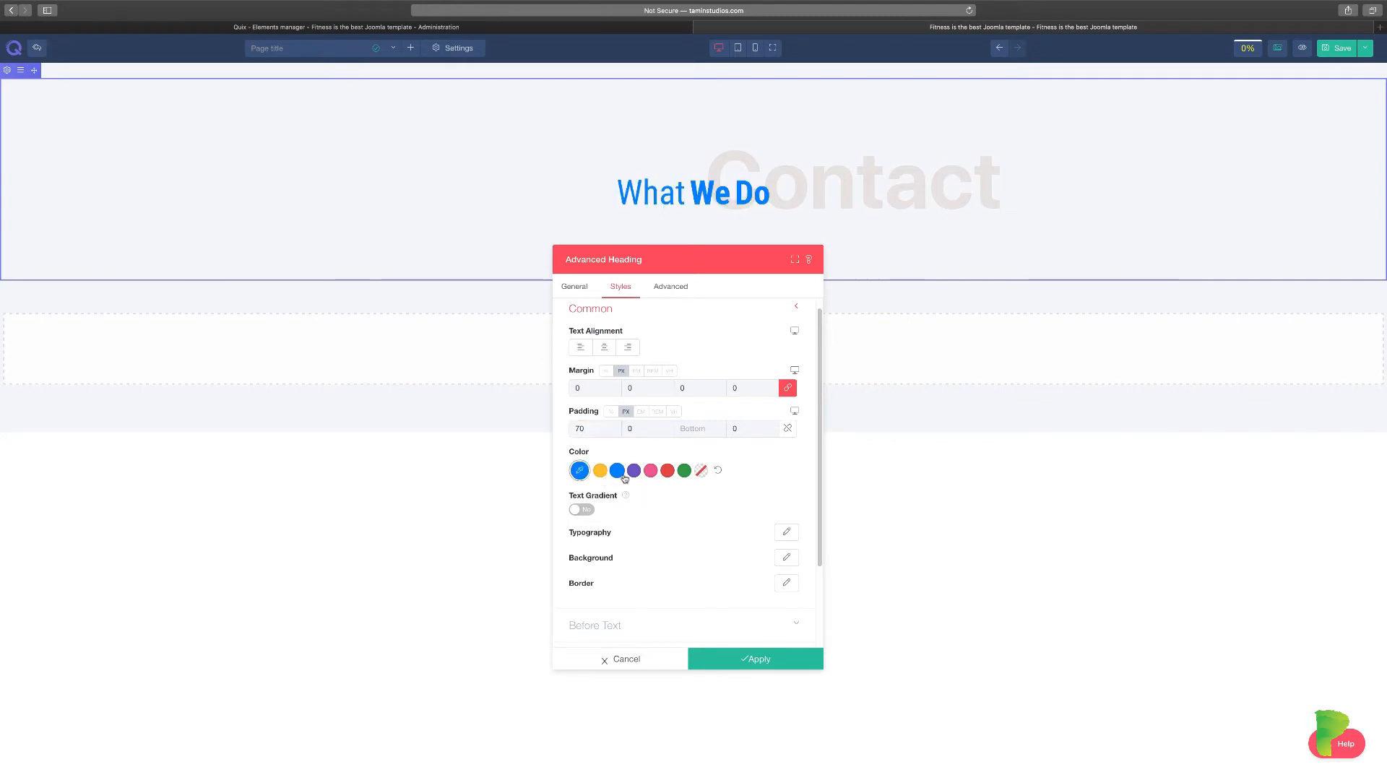
click(632, 474)
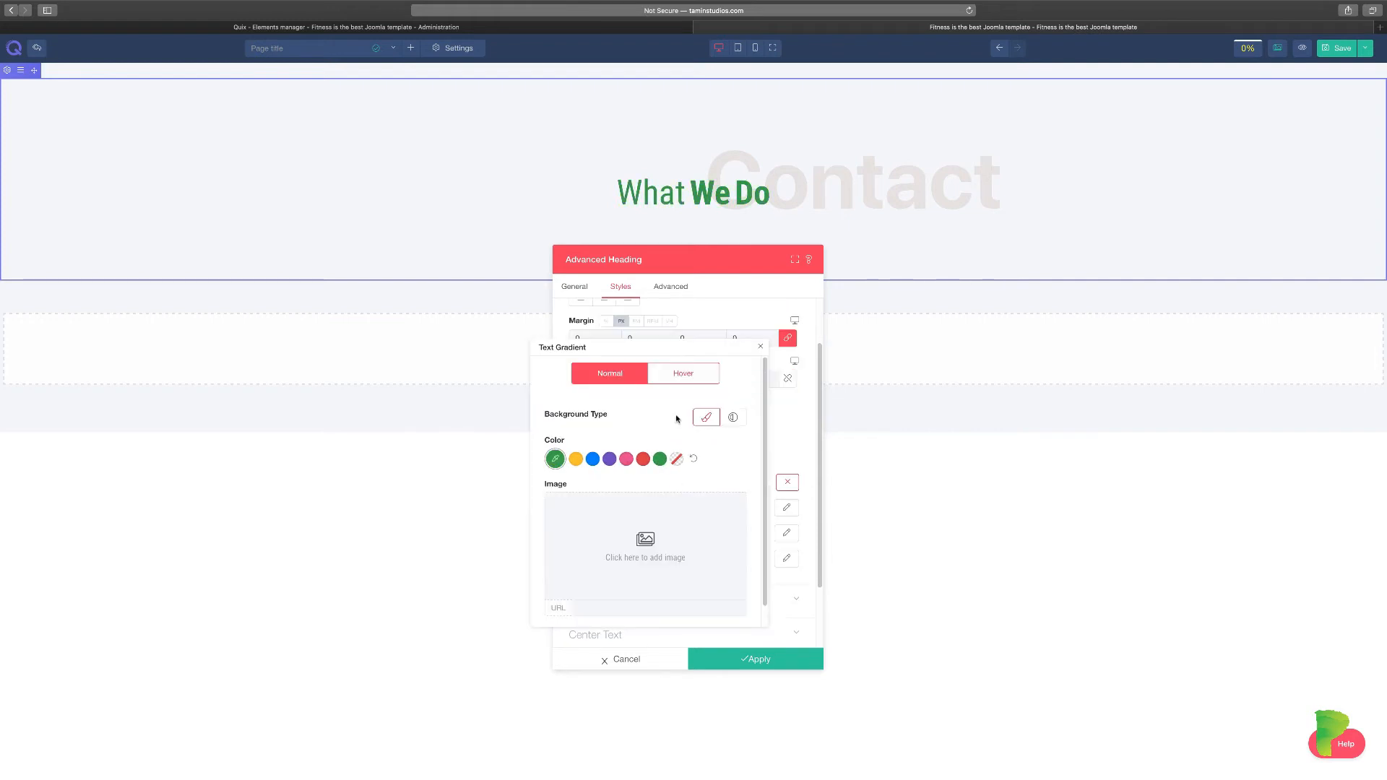
Set the Text Gradient's hover color to pink and close its settings
click(681, 376)
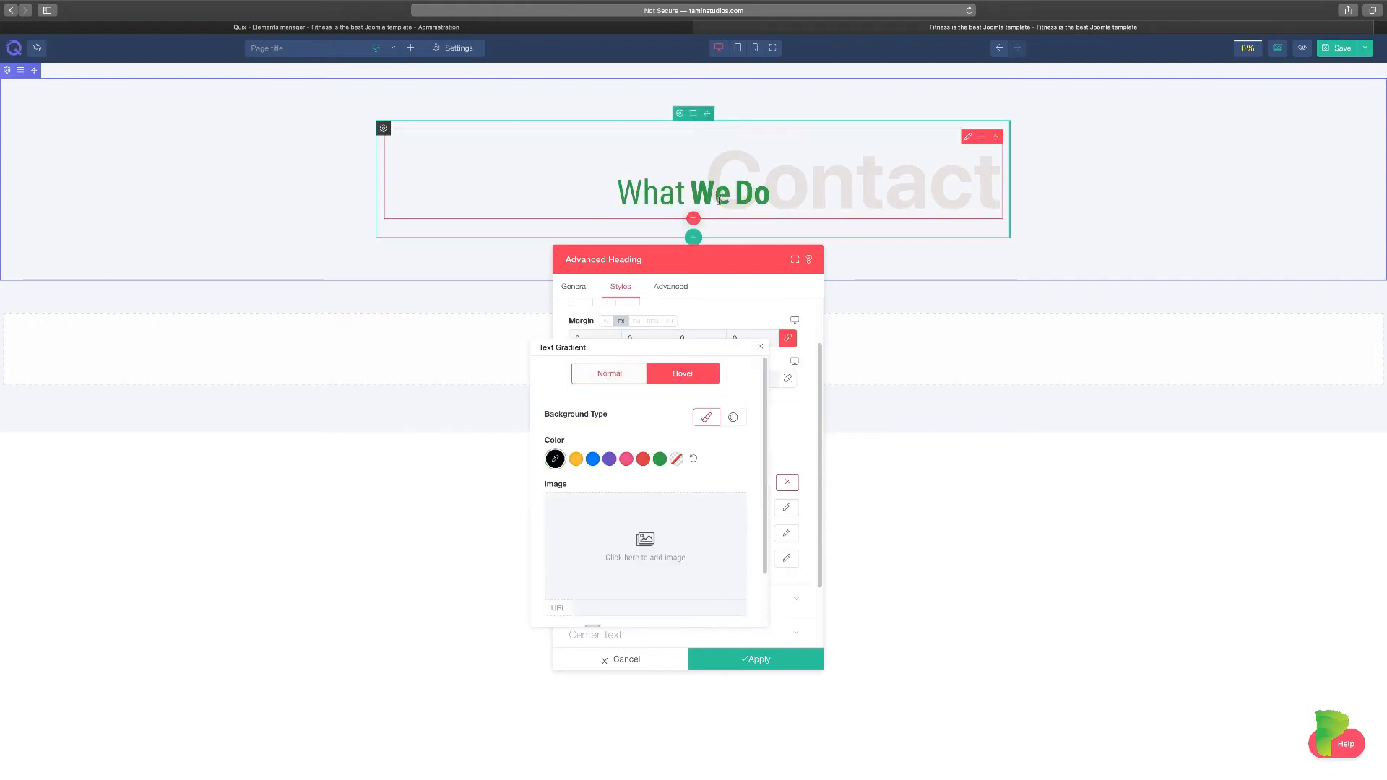
click(625, 459)
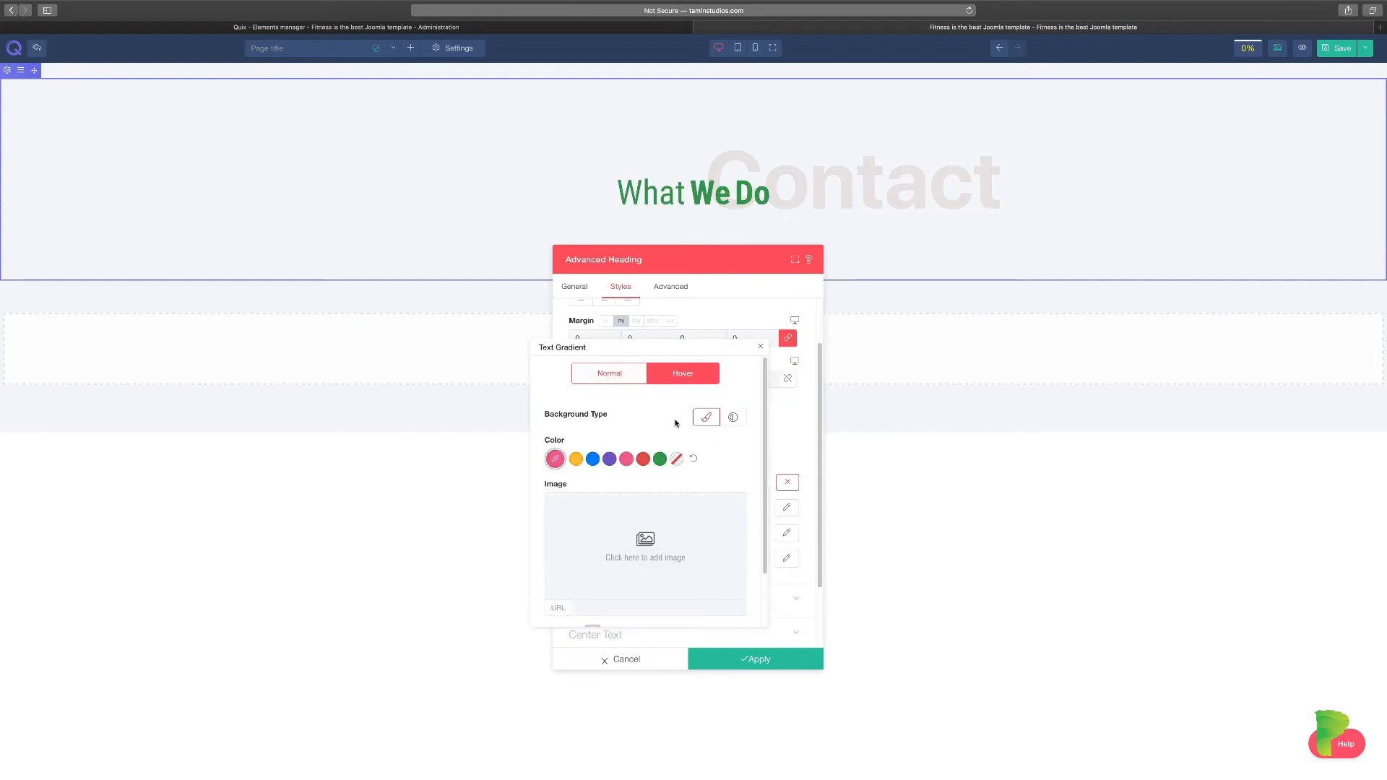
click(758, 349)
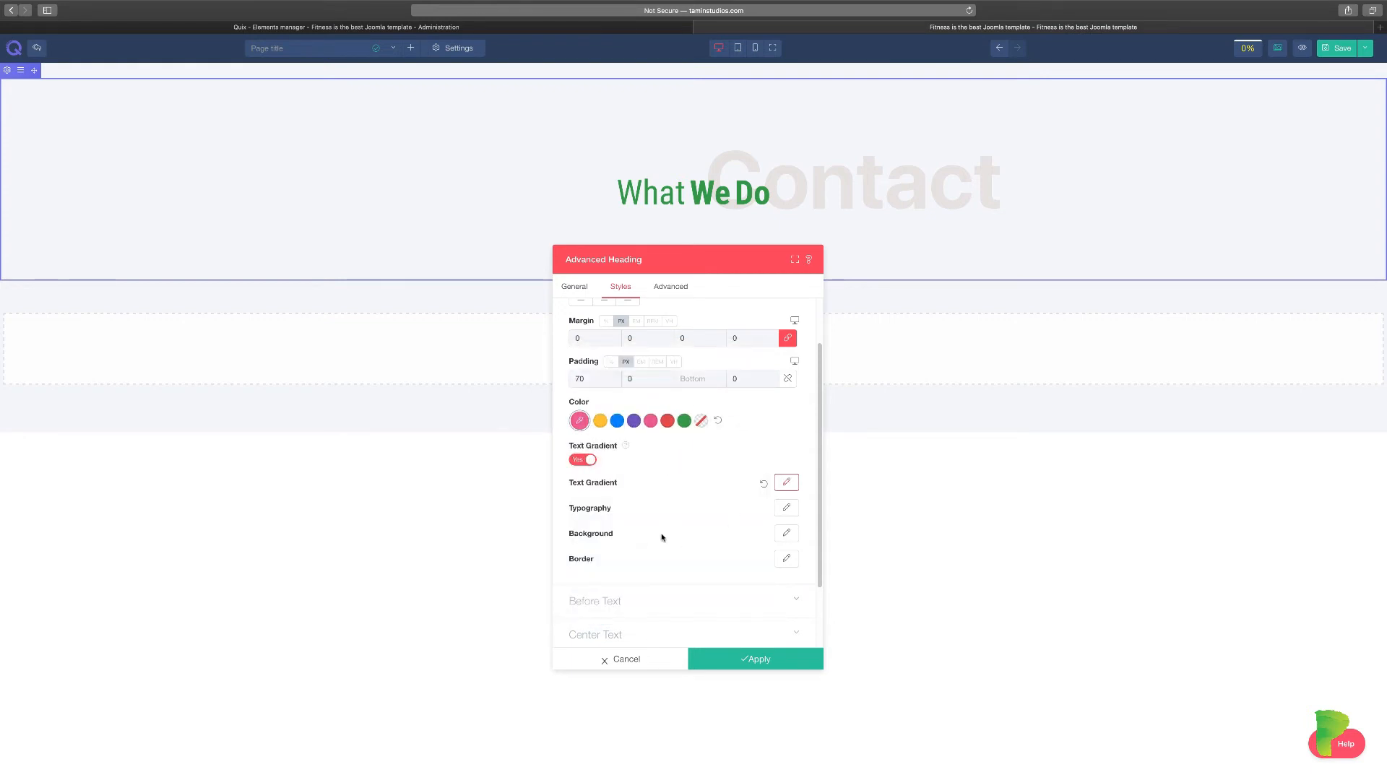
Try the ABeeZee font in the heading's common typography, clear it, and browse the other available fonts
scroll(694, 462, down, 1)
click(786, 493)
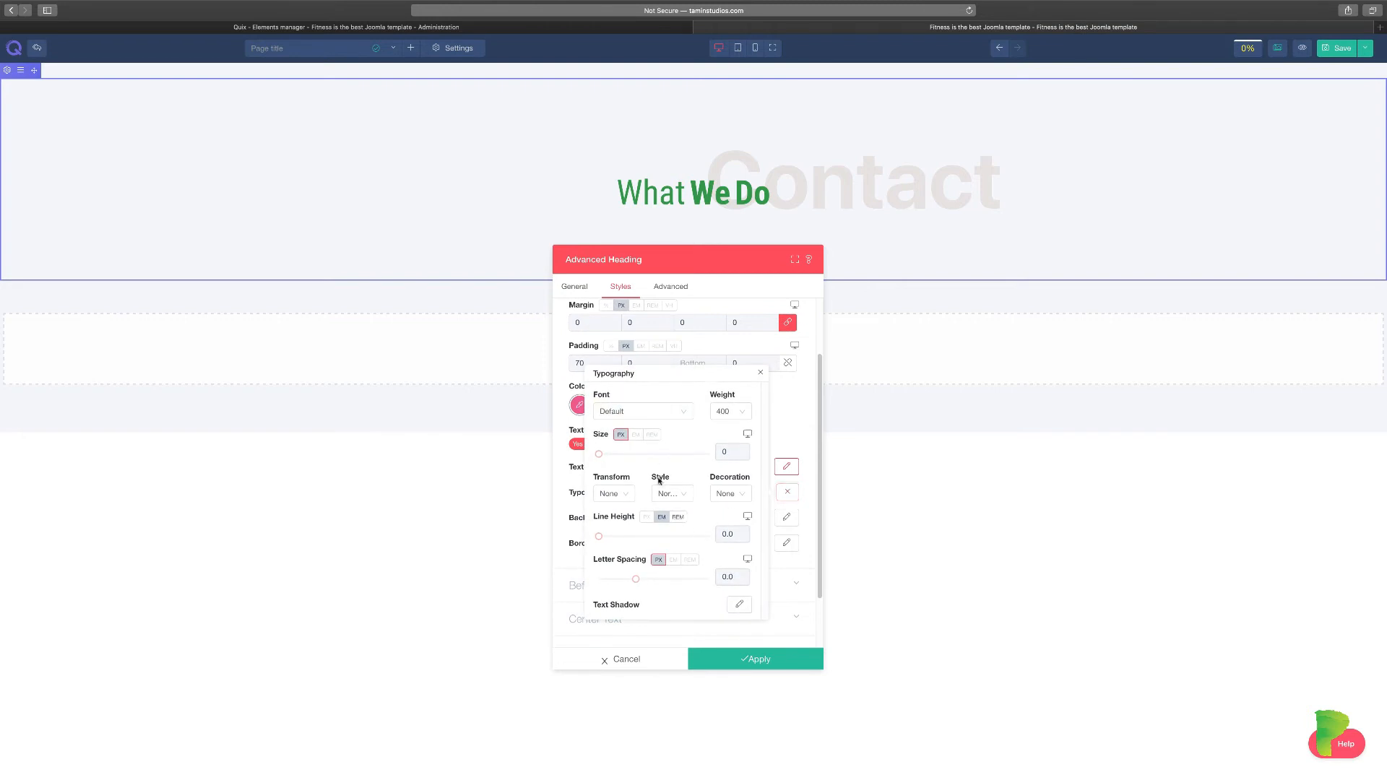
click(670, 412)
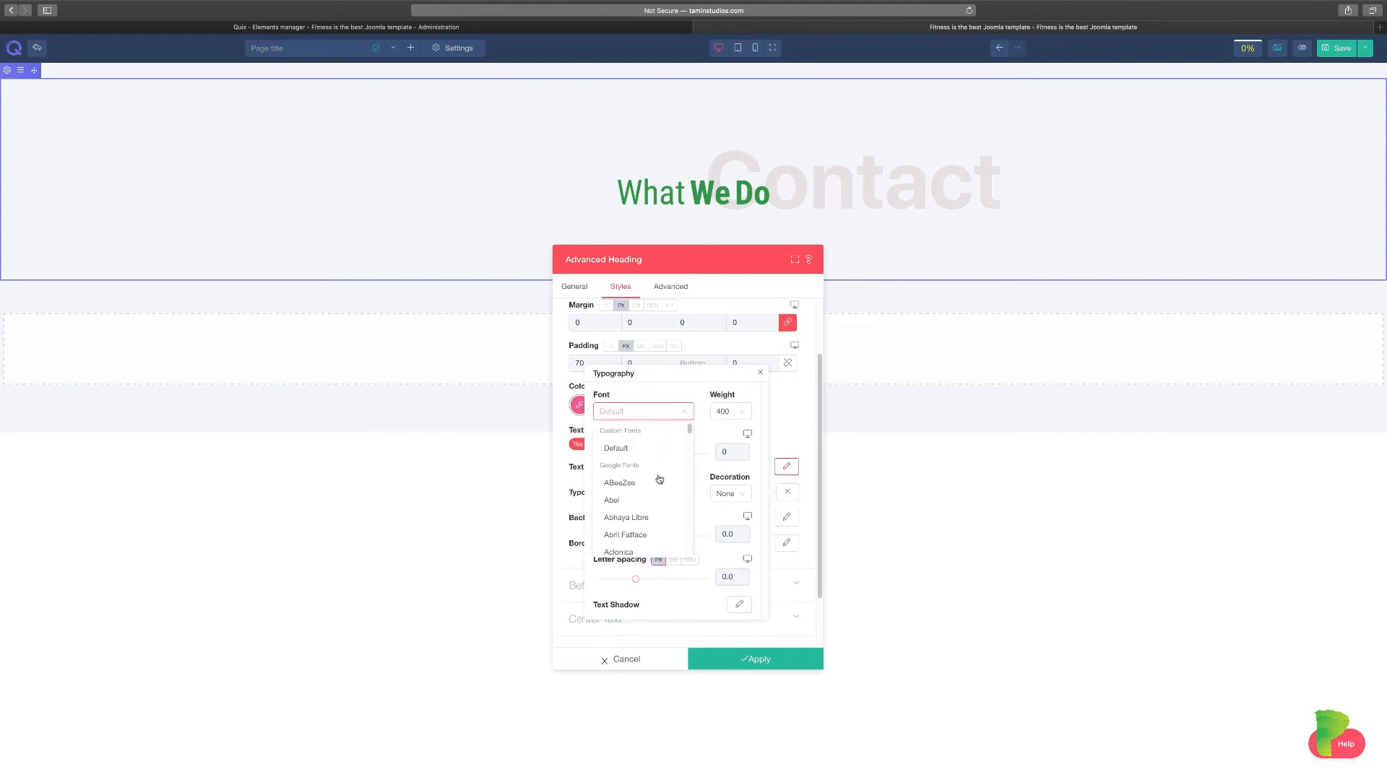
click(618, 481)
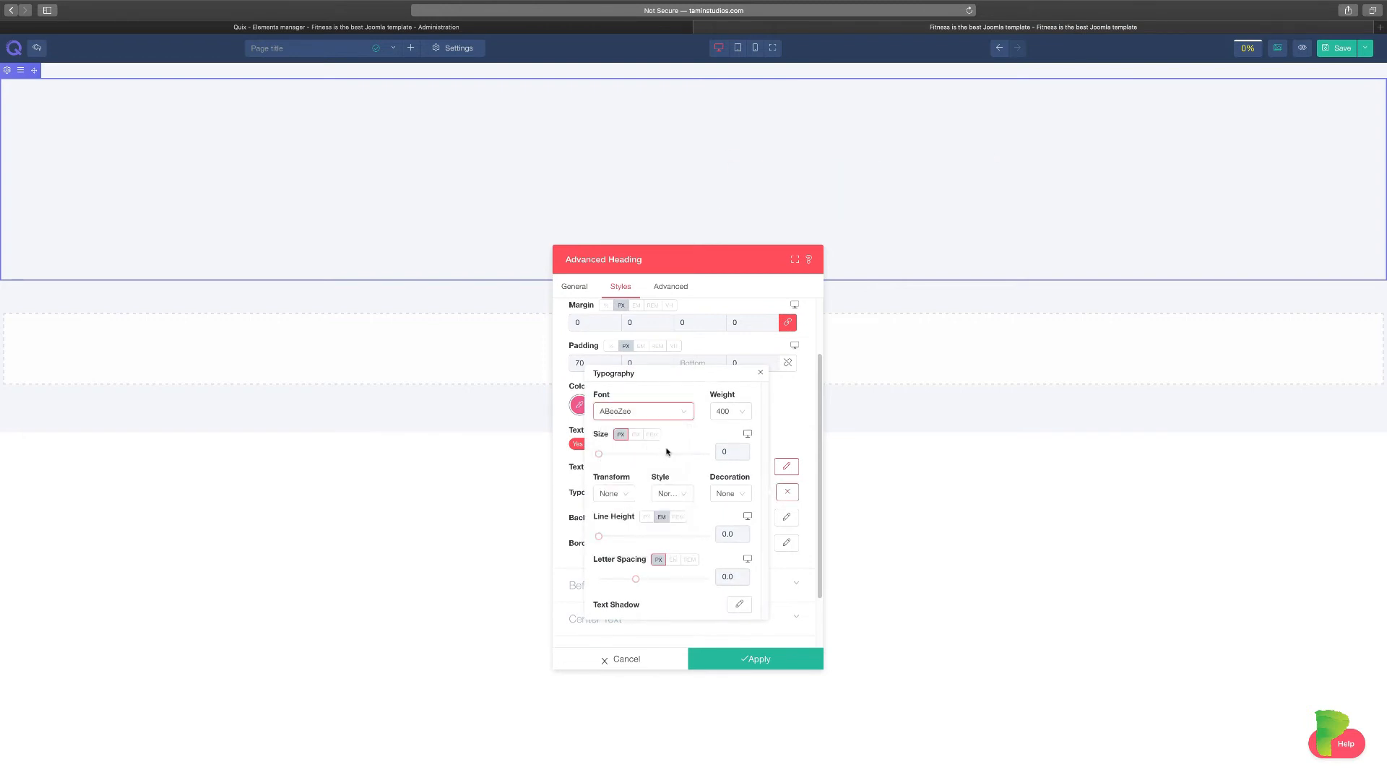
click(680, 413)
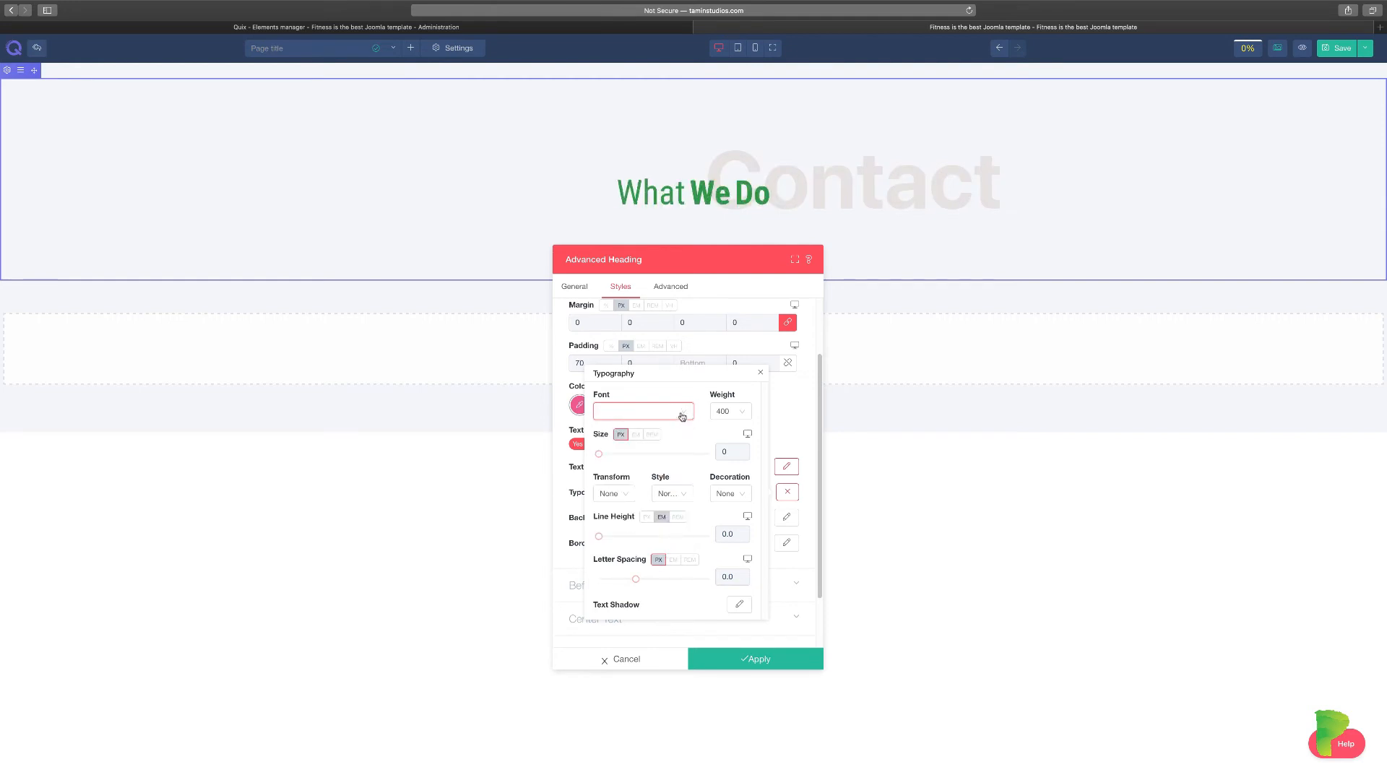
click(684, 413)
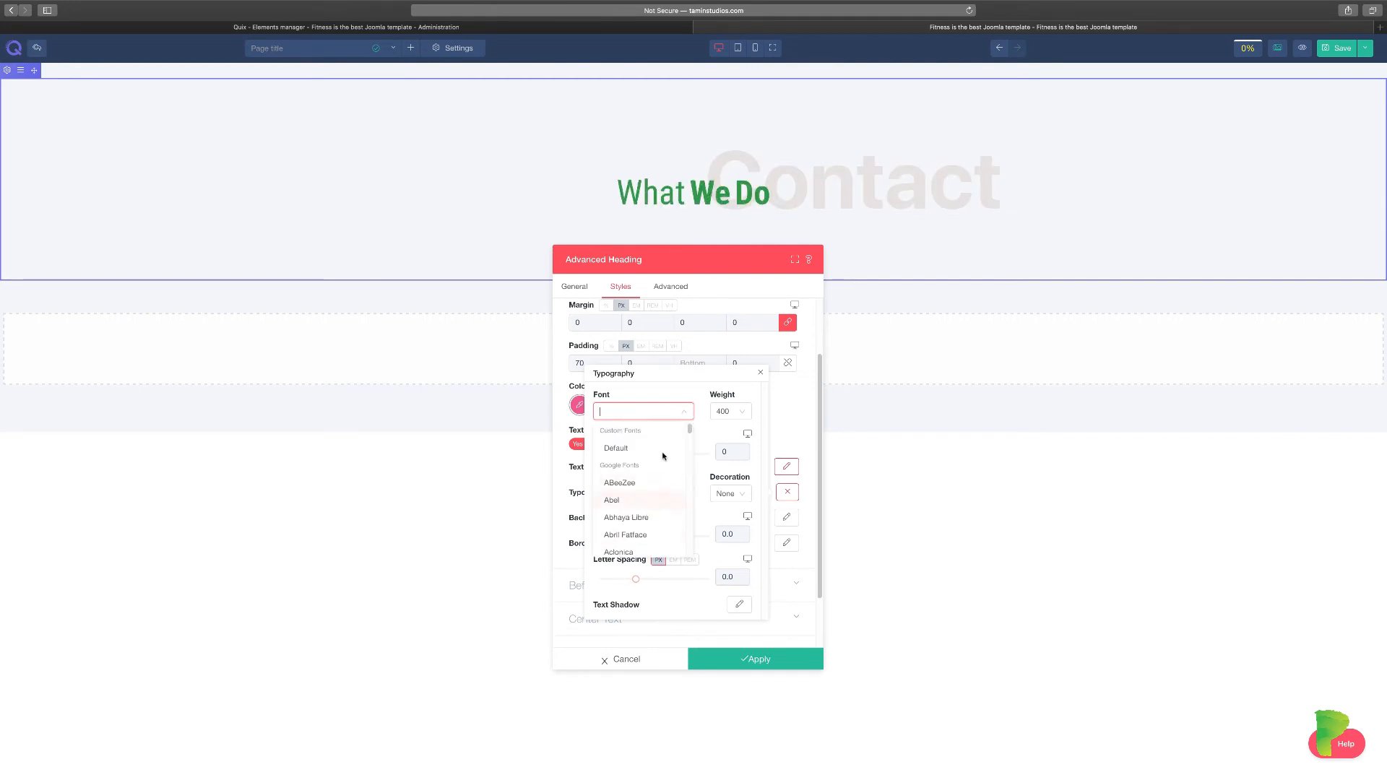
drag(691, 432, 682, 478)
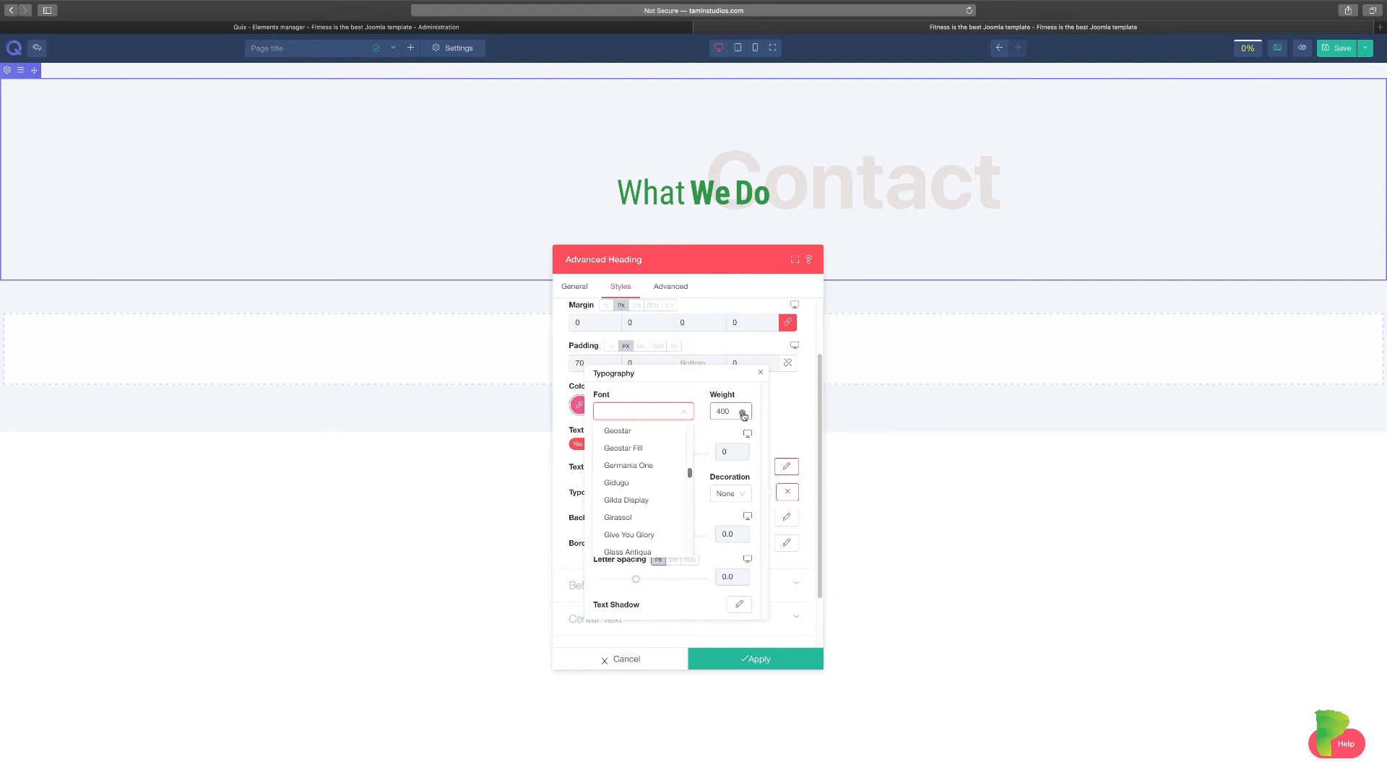
click(685, 413)
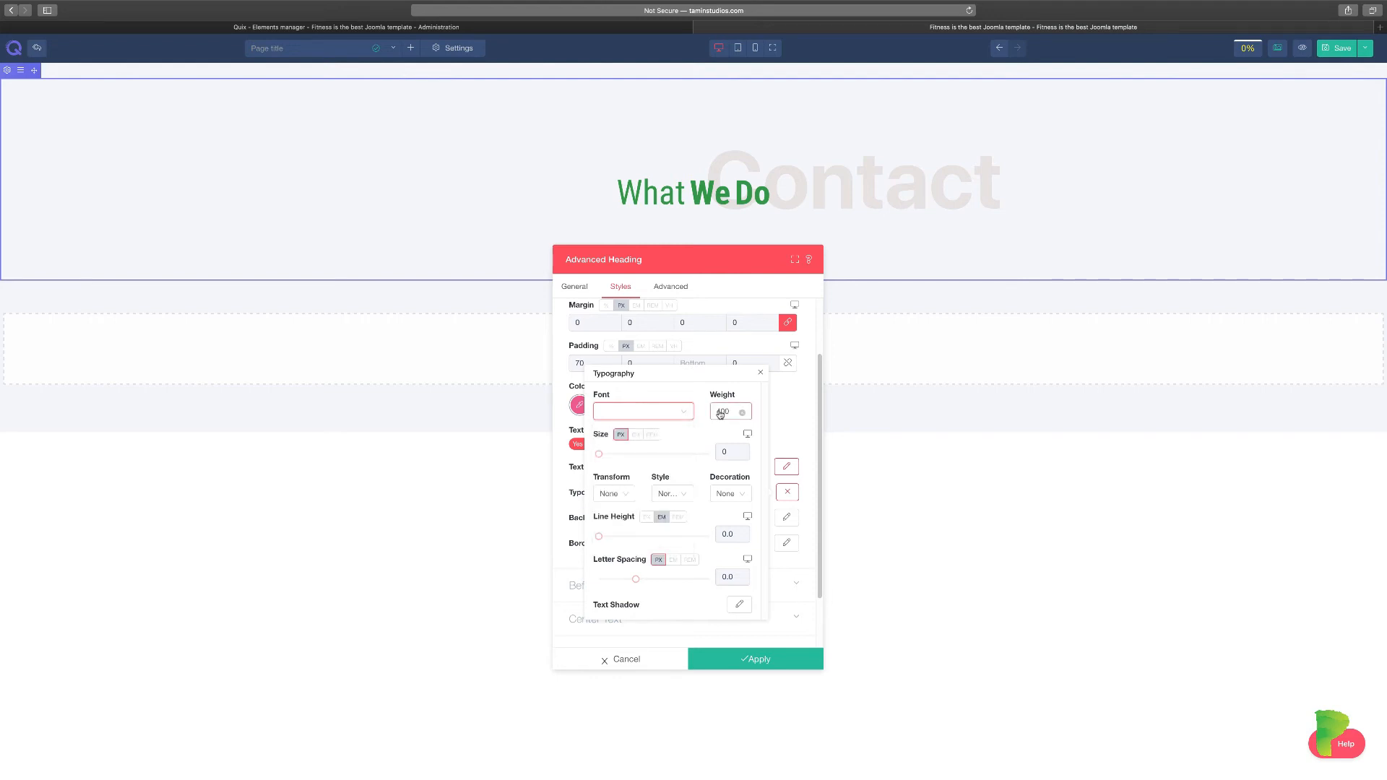
Try a different font weight in the heading's common typography and return it to 400
click(720, 414)
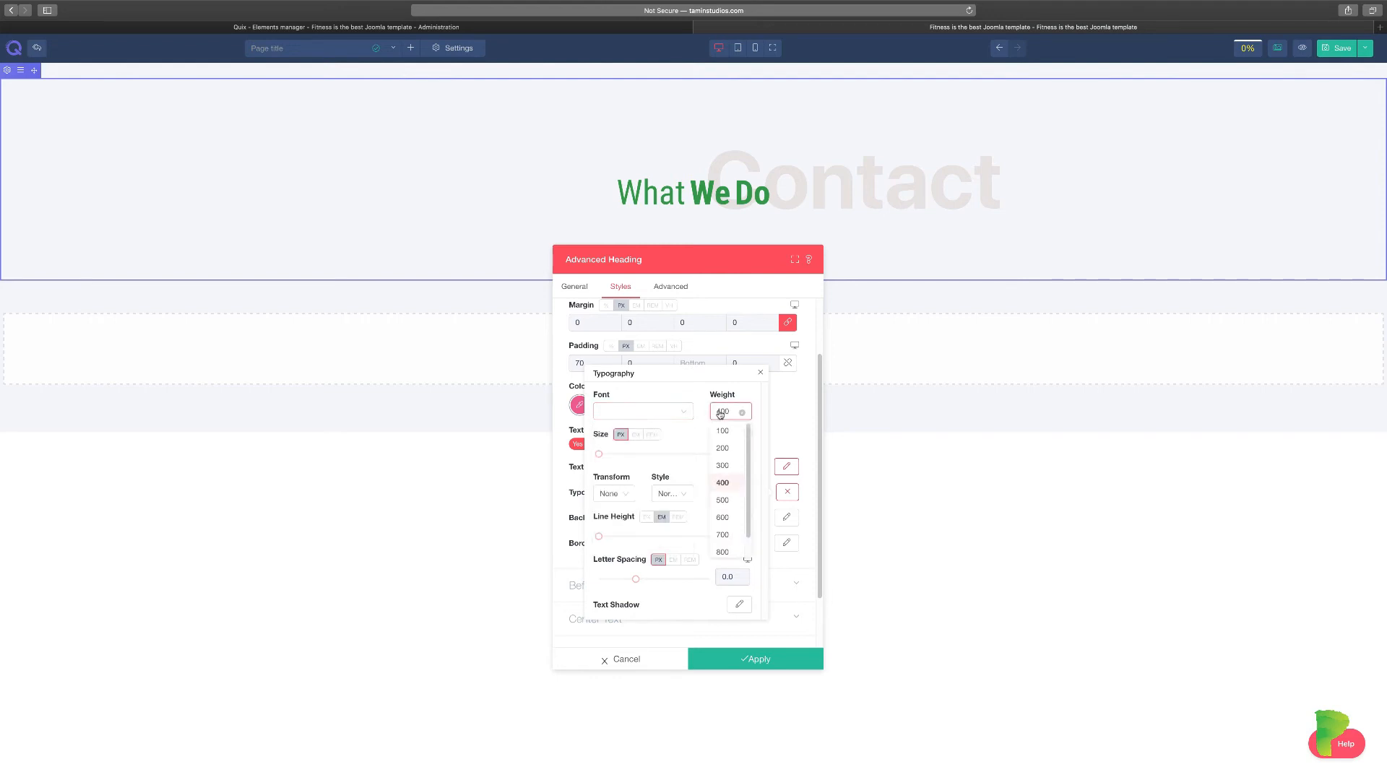
click(723, 549)
click(730, 411)
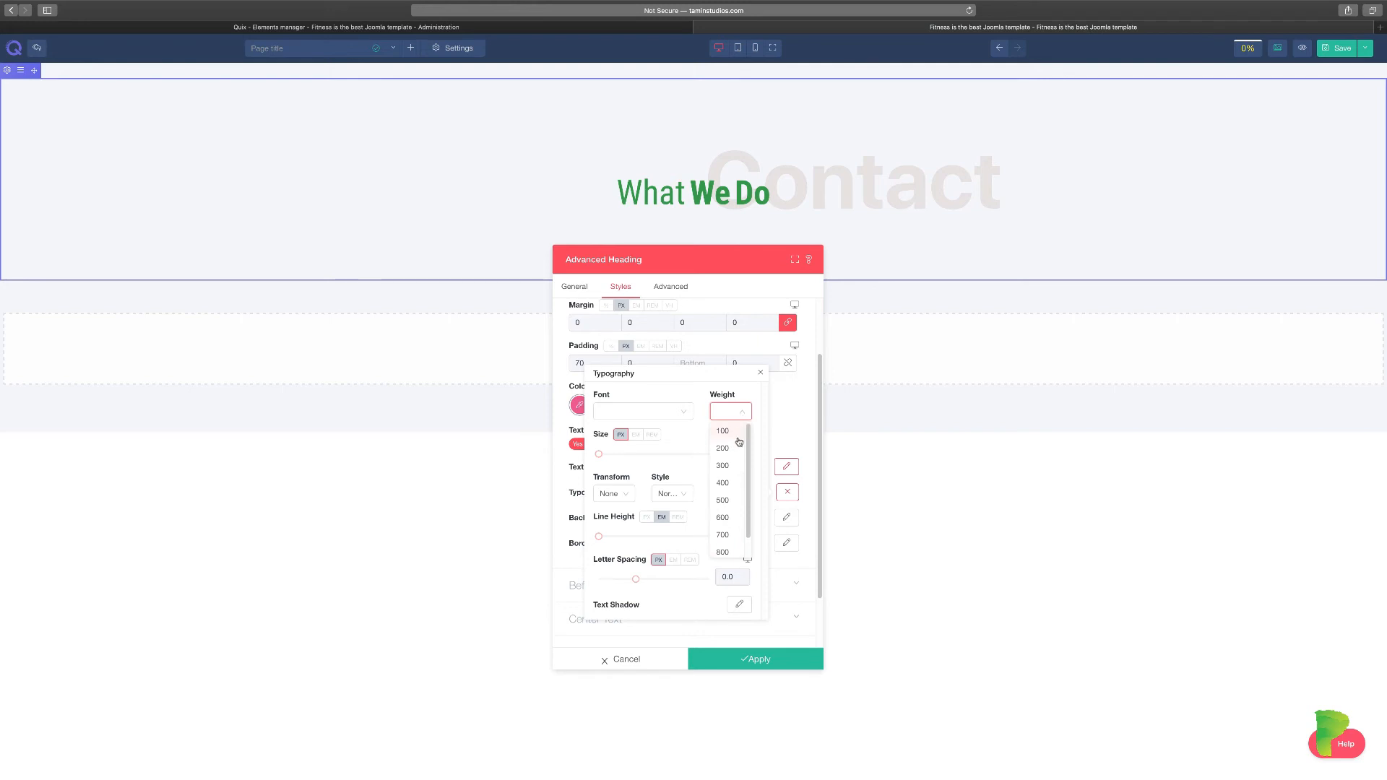
click(723, 483)
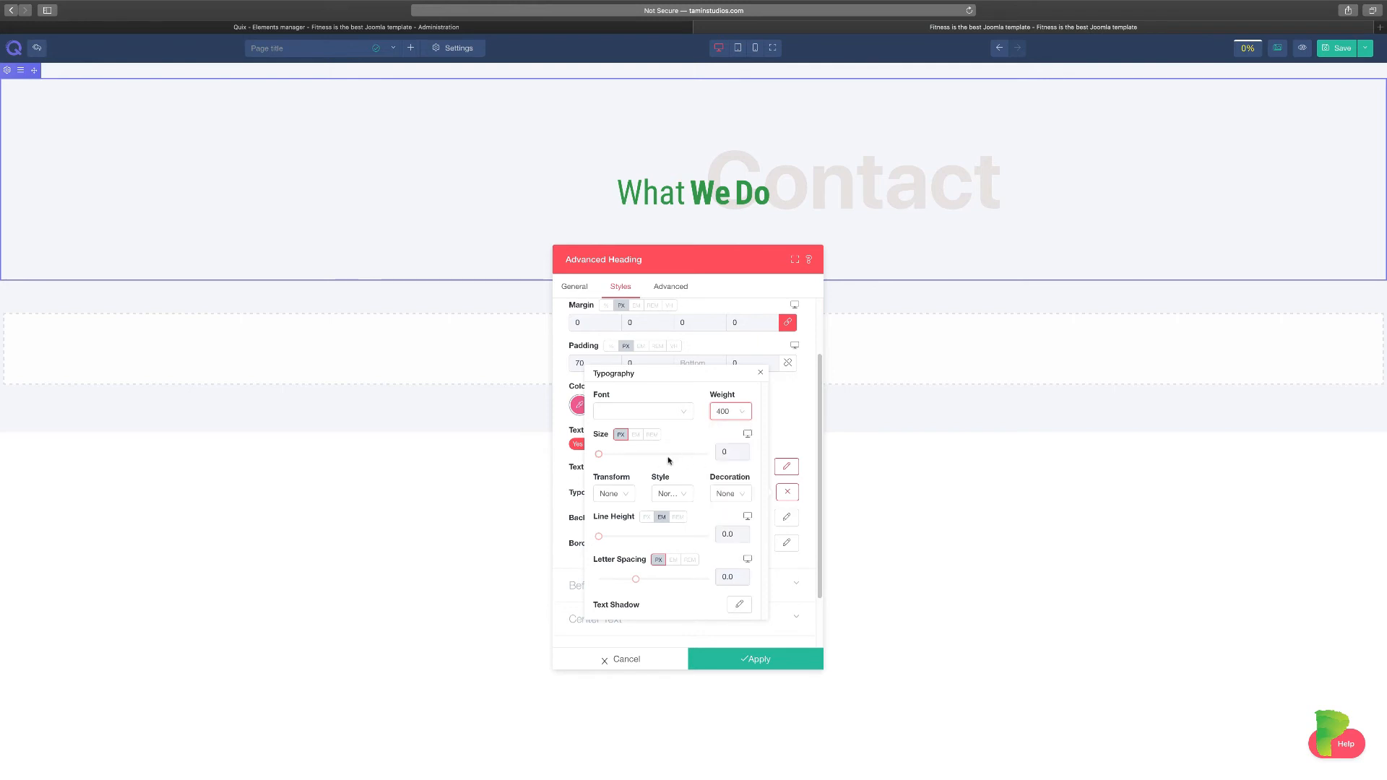
Try the uppercase text transform on the heading and settle on lowercase
click(629, 499)
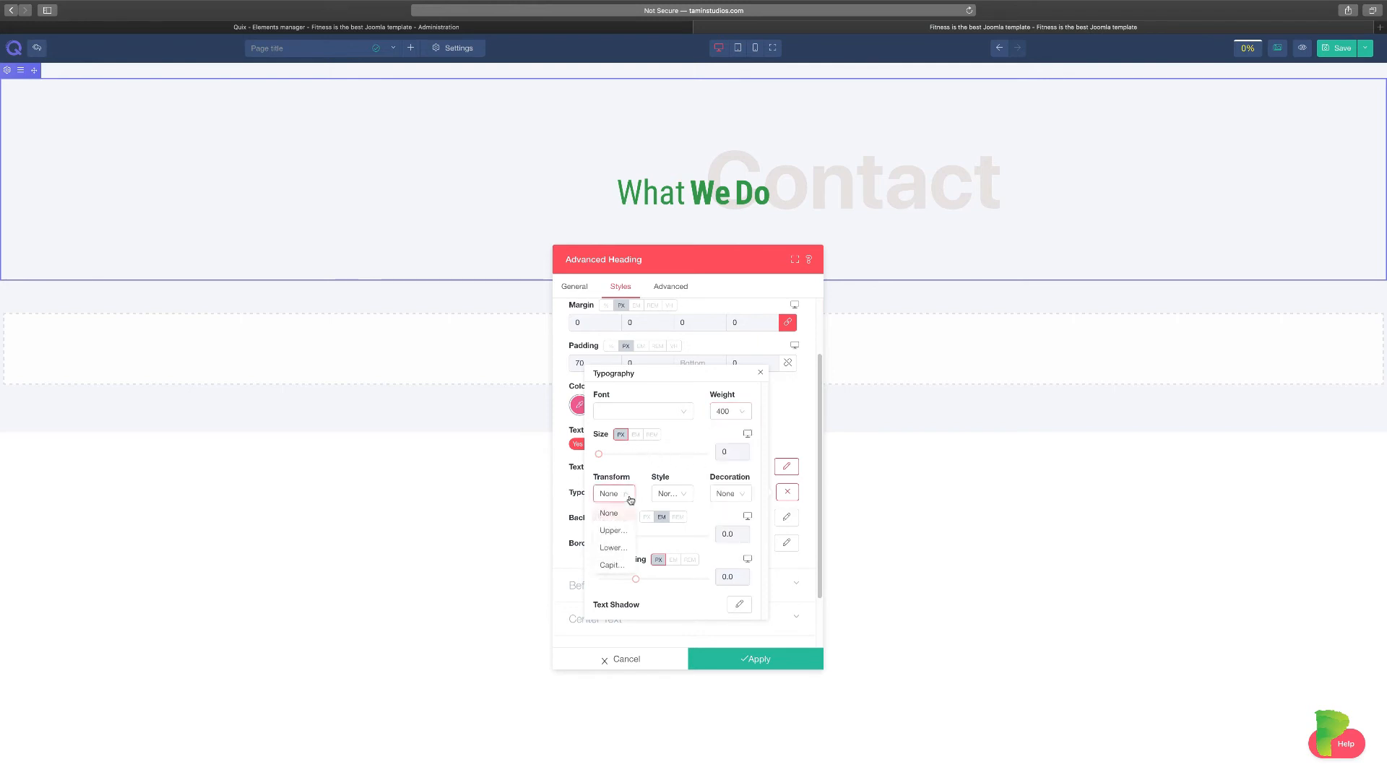
click(618, 531)
click(625, 497)
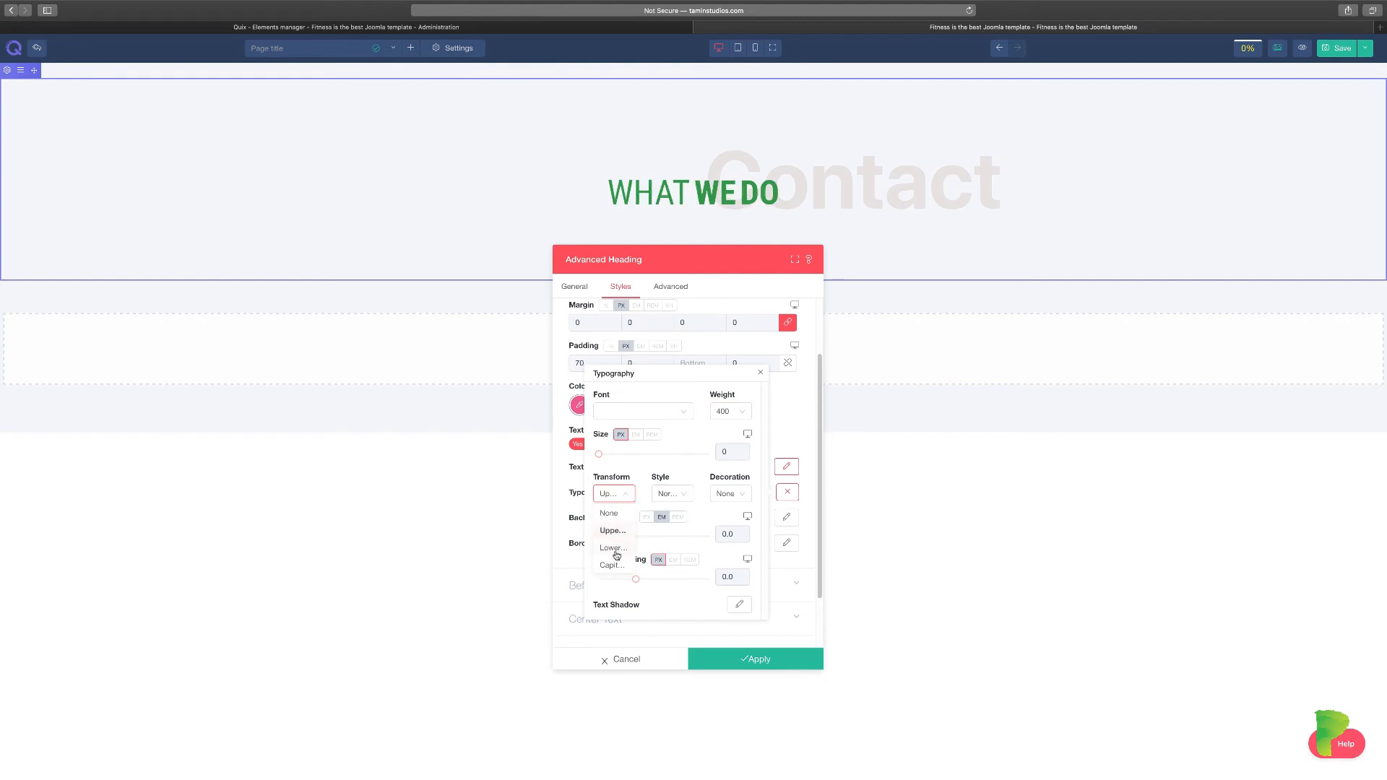
click(614, 548)
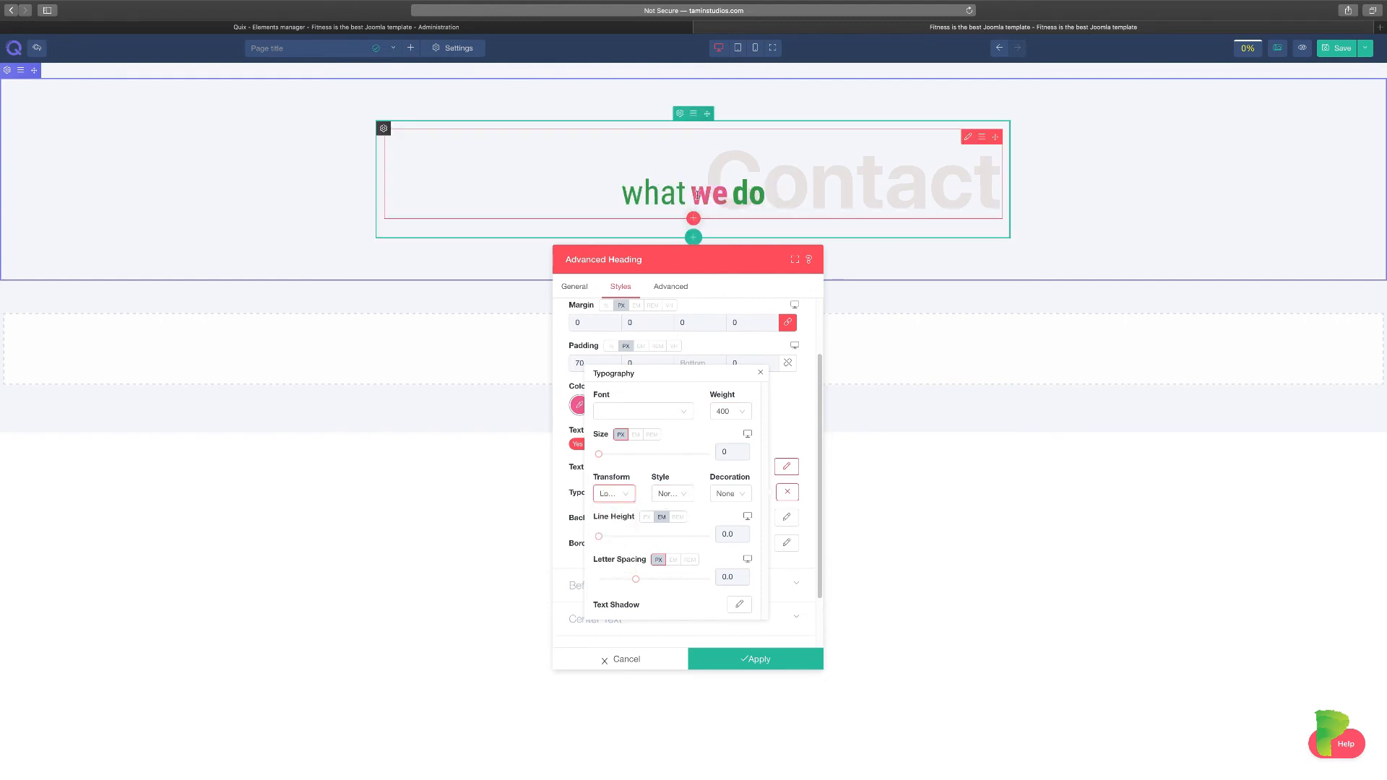
Set the heading's font style to Italic and its text decoration to Overline
click(677, 493)
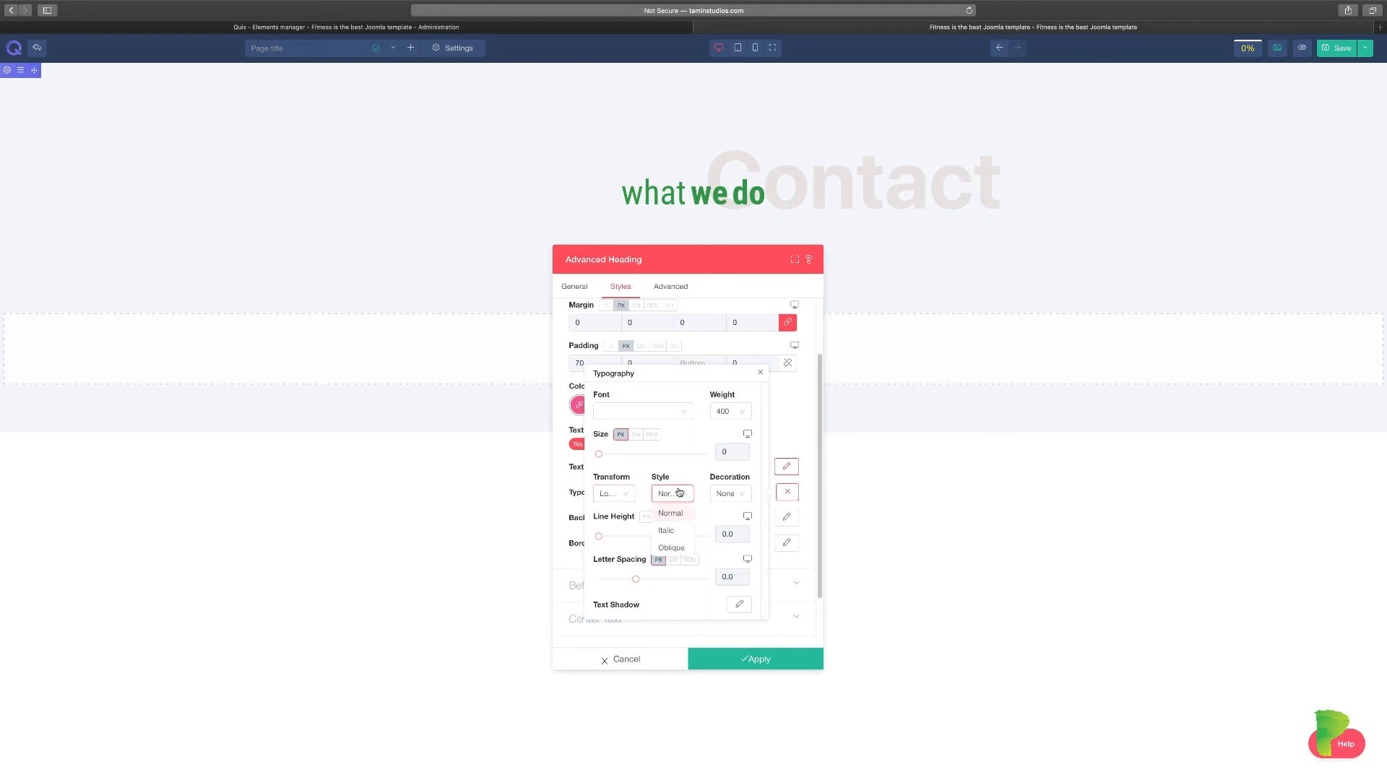
click(678, 531)
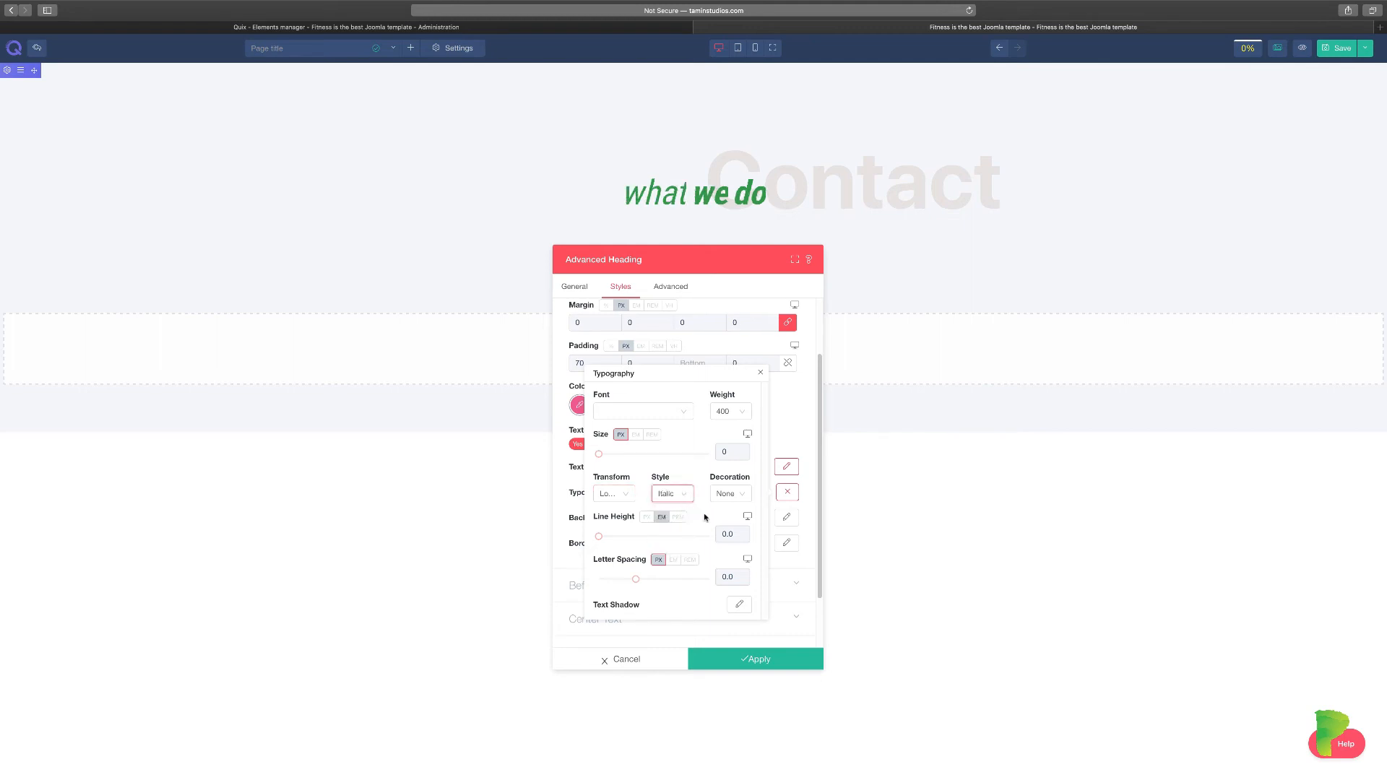
click(733, 496)
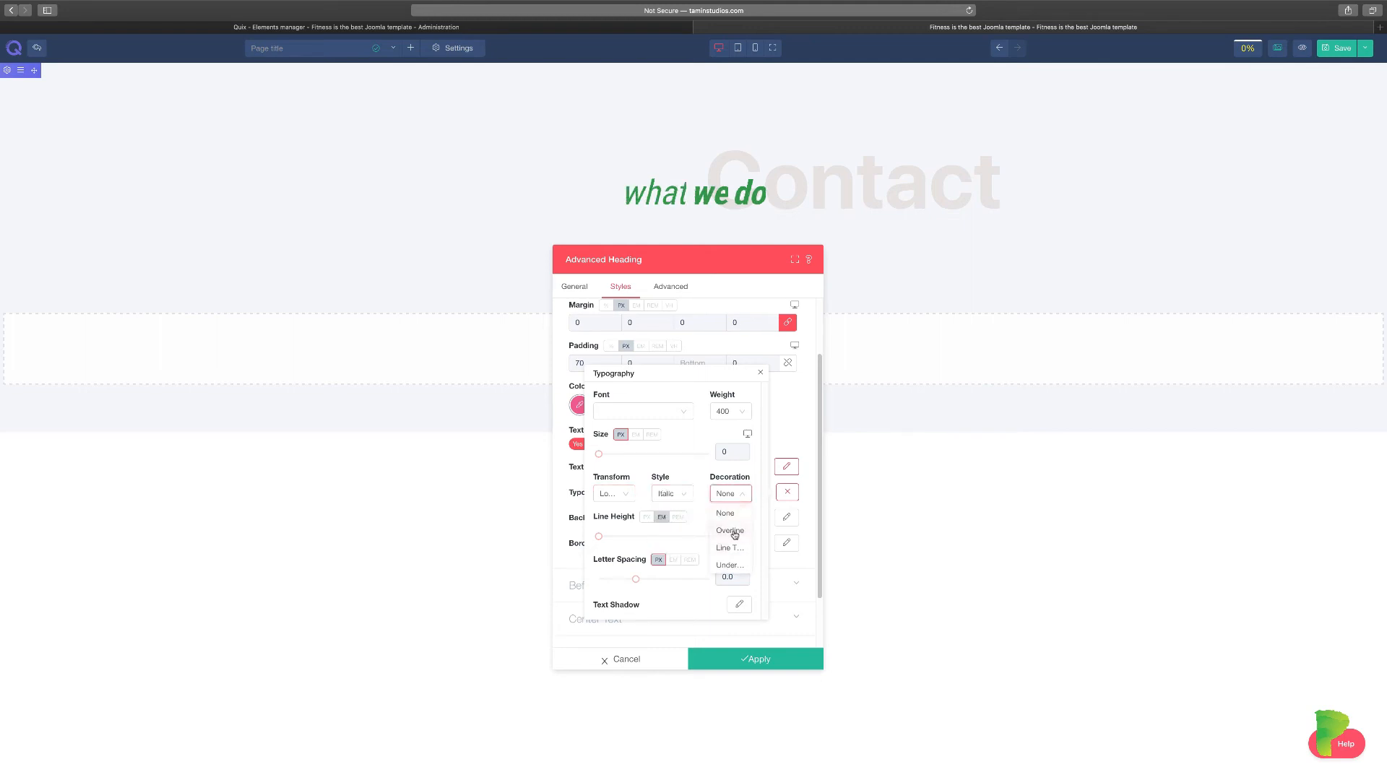
click(734, 533)
click(738, 493)
click(703, 549)
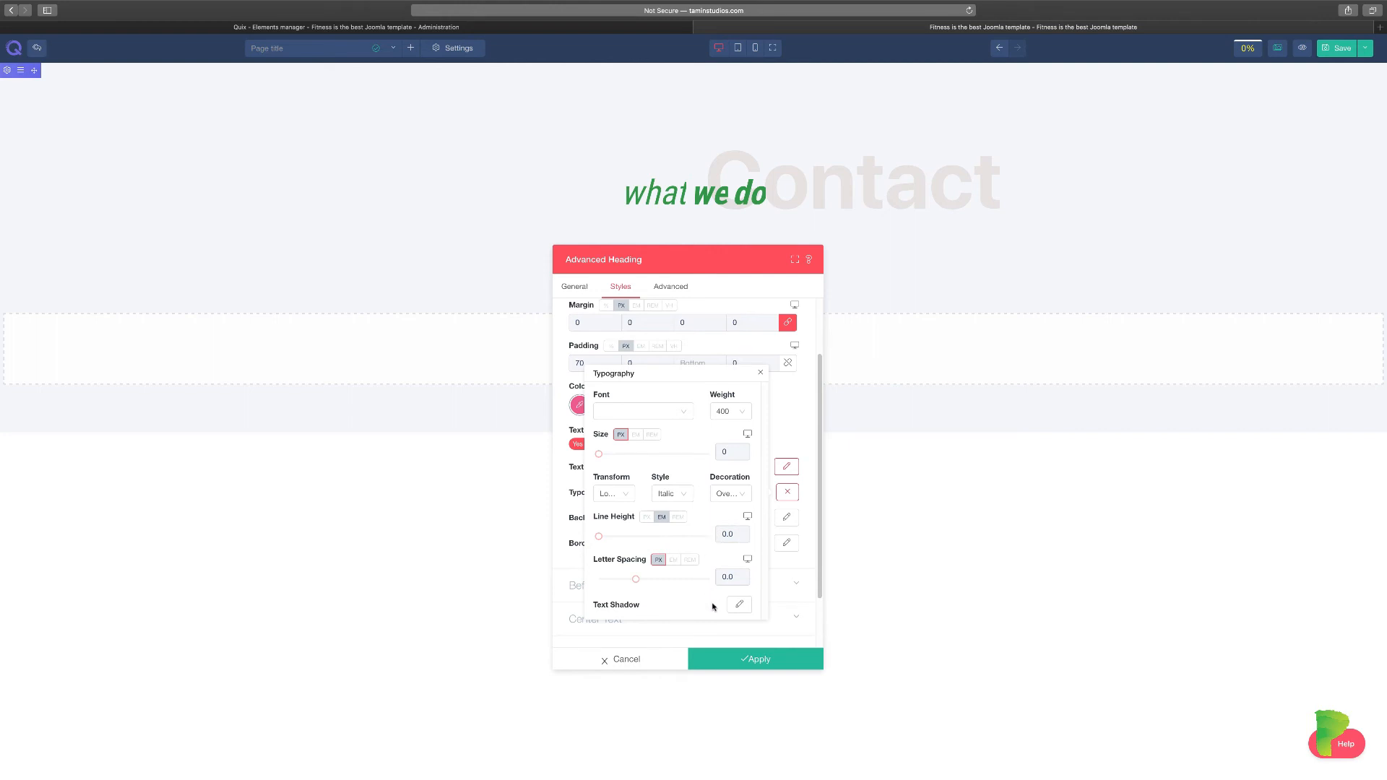
Give the heading text a shadow using the blue preset color and close the shadow settings
click(739, 607)
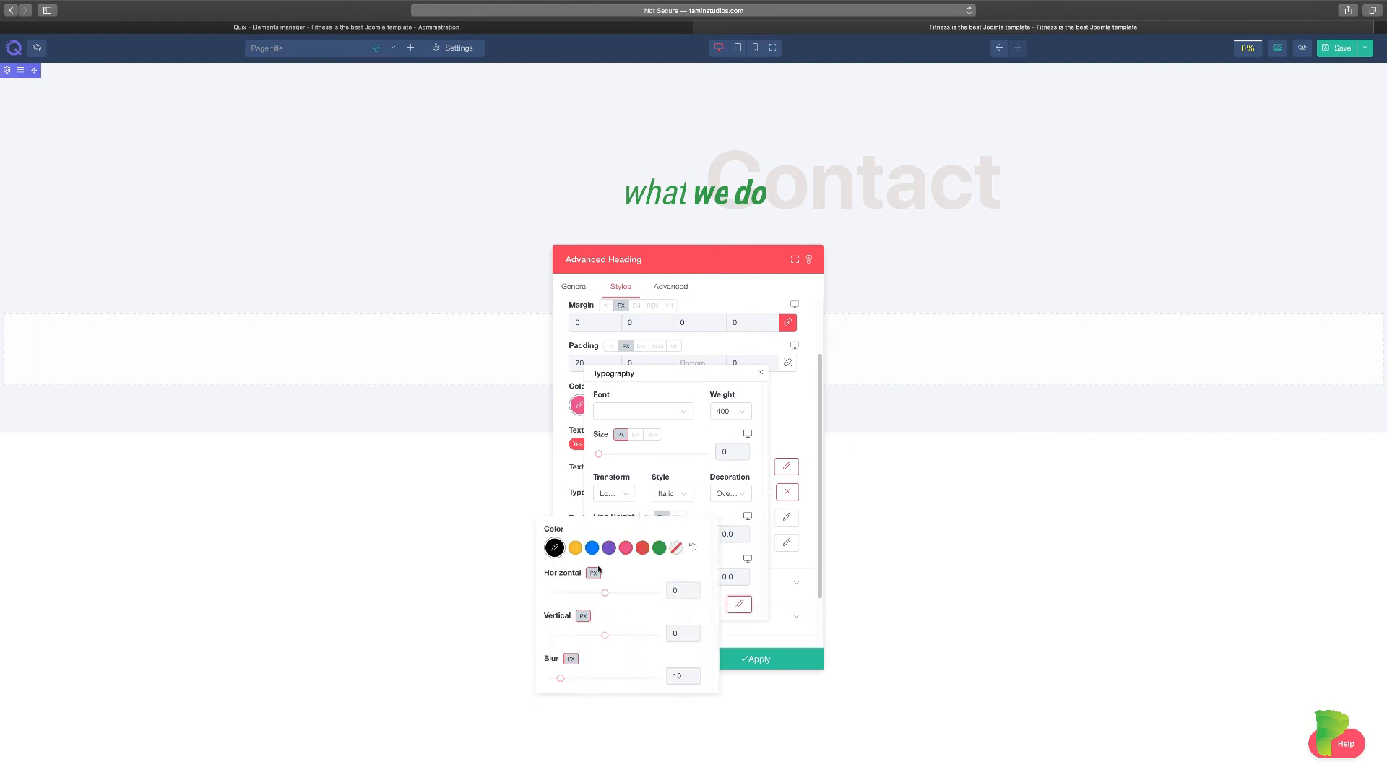
click(595, 549)
click(694, 377)
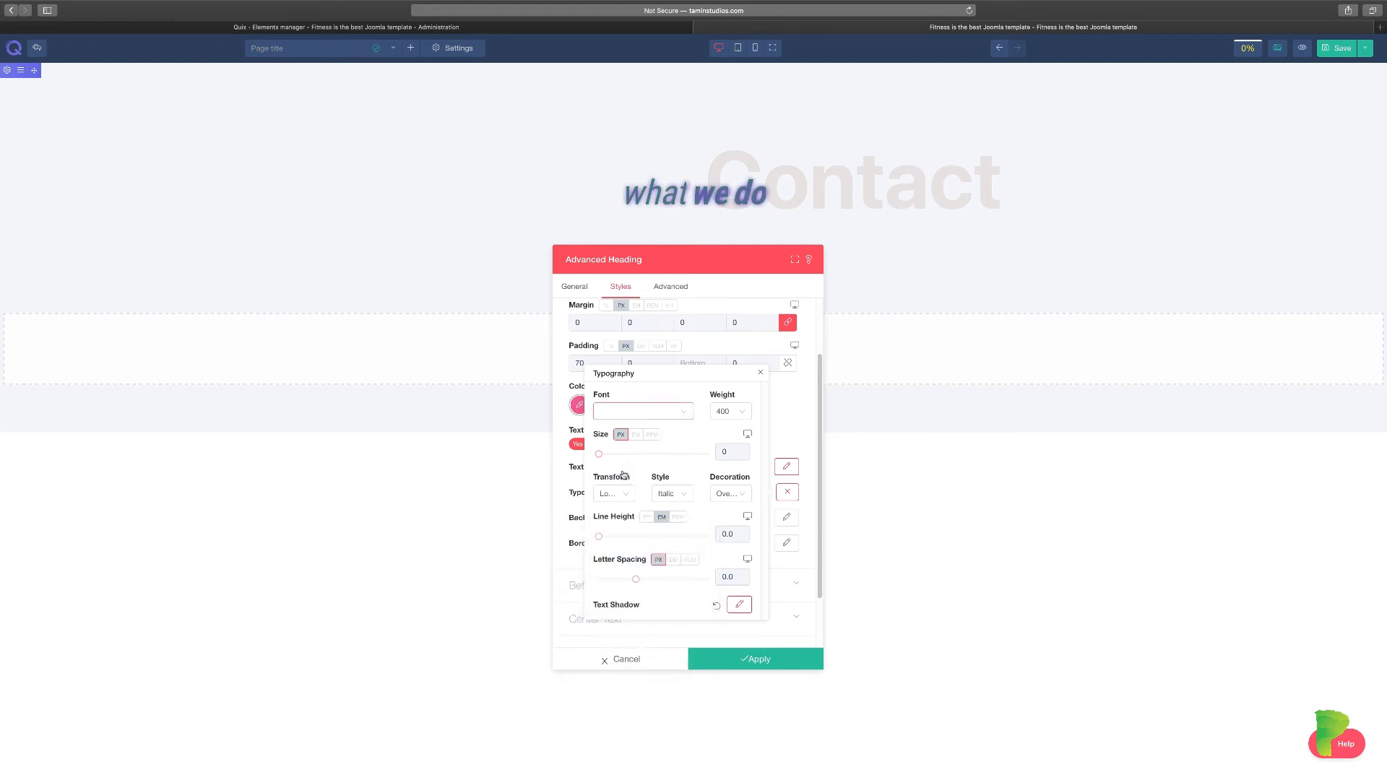
Try the Gidugu font with regular weight in the heading's common typography
click(685, 414)
click(628, 483)
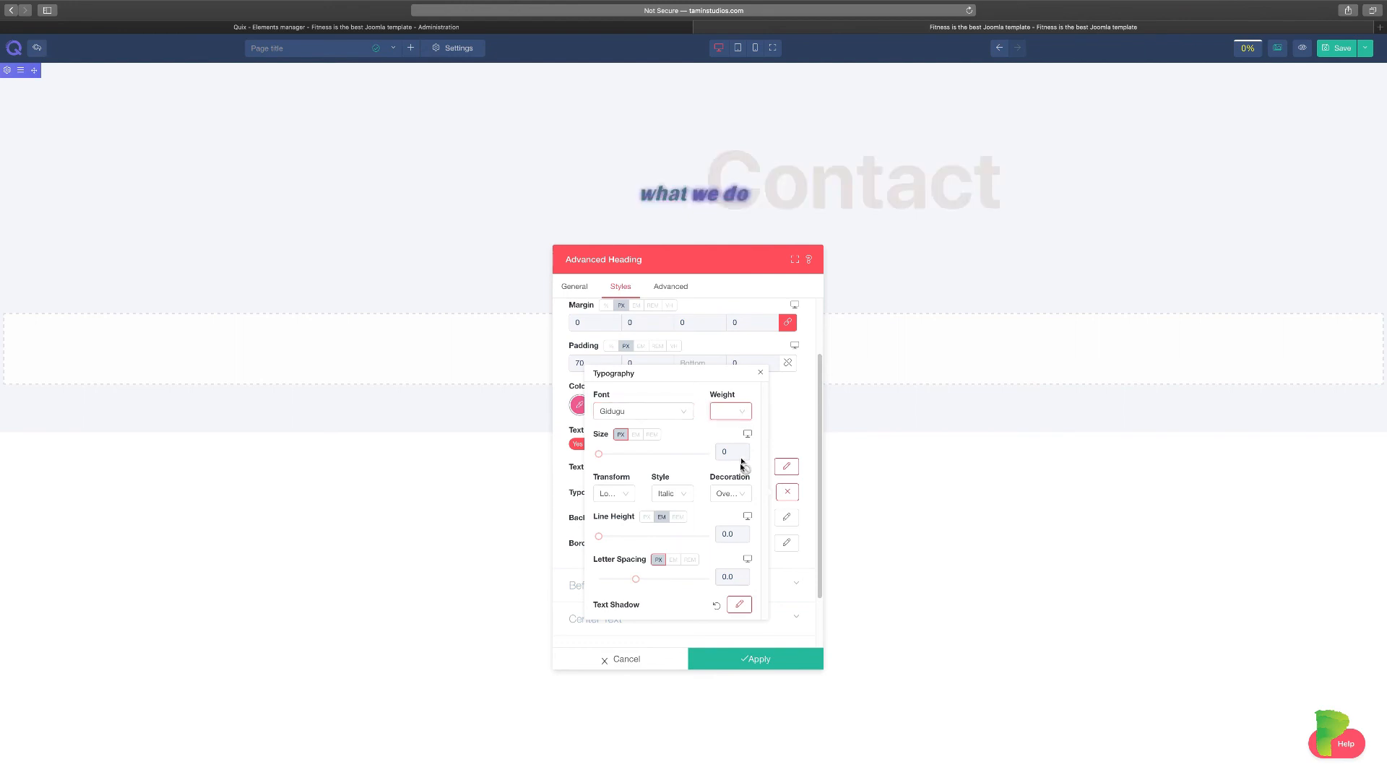
click(741, 413)
click(733, 431)
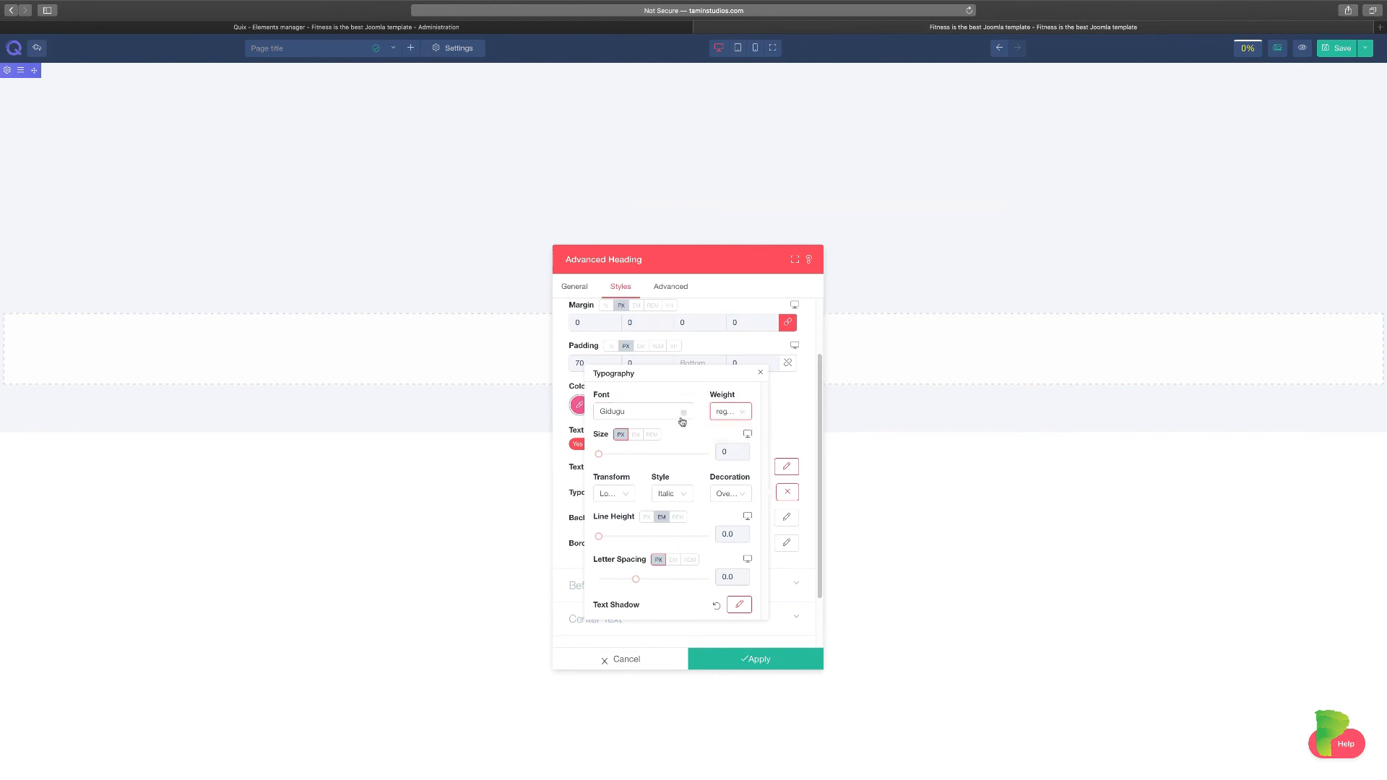
Set the heading's font to Lobster Two and close its typography settings
click(637, 411)
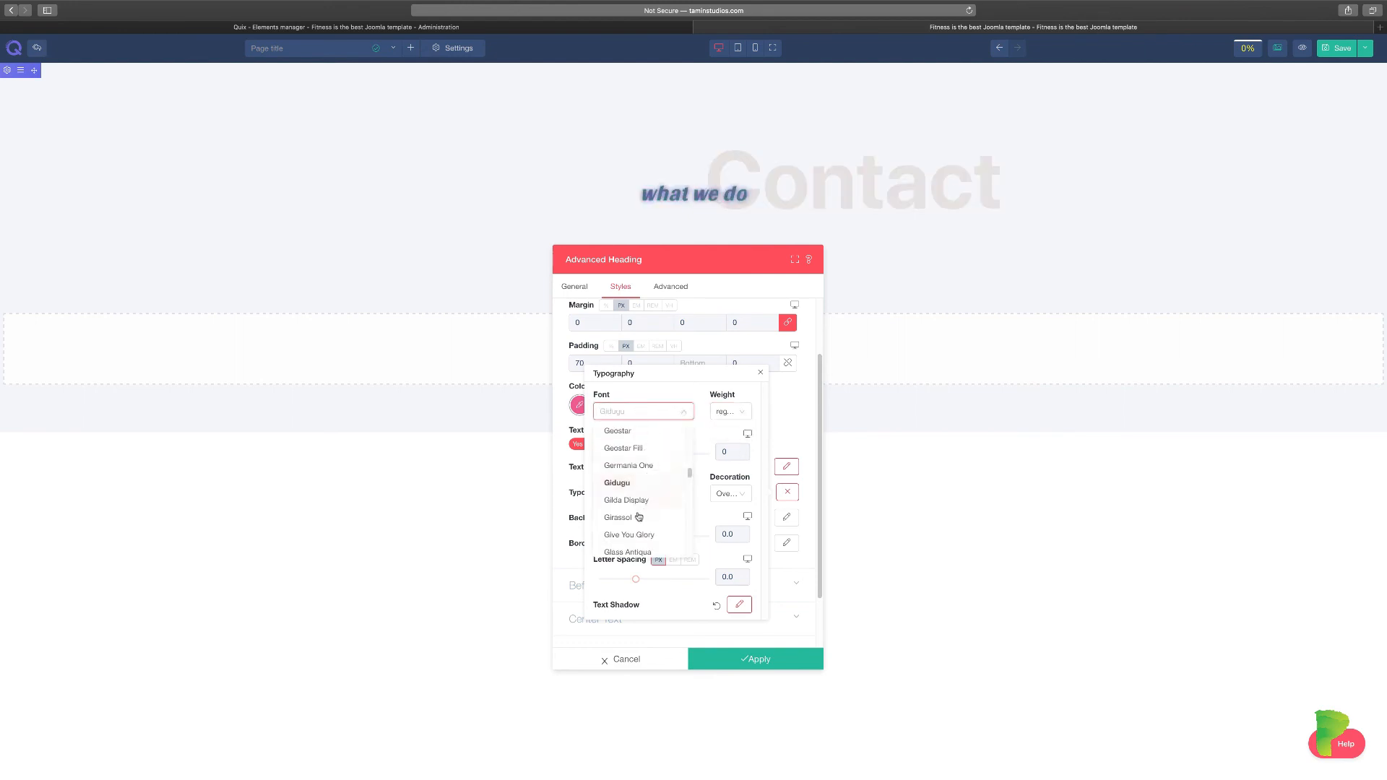
drag(692, 473, 690, 494)
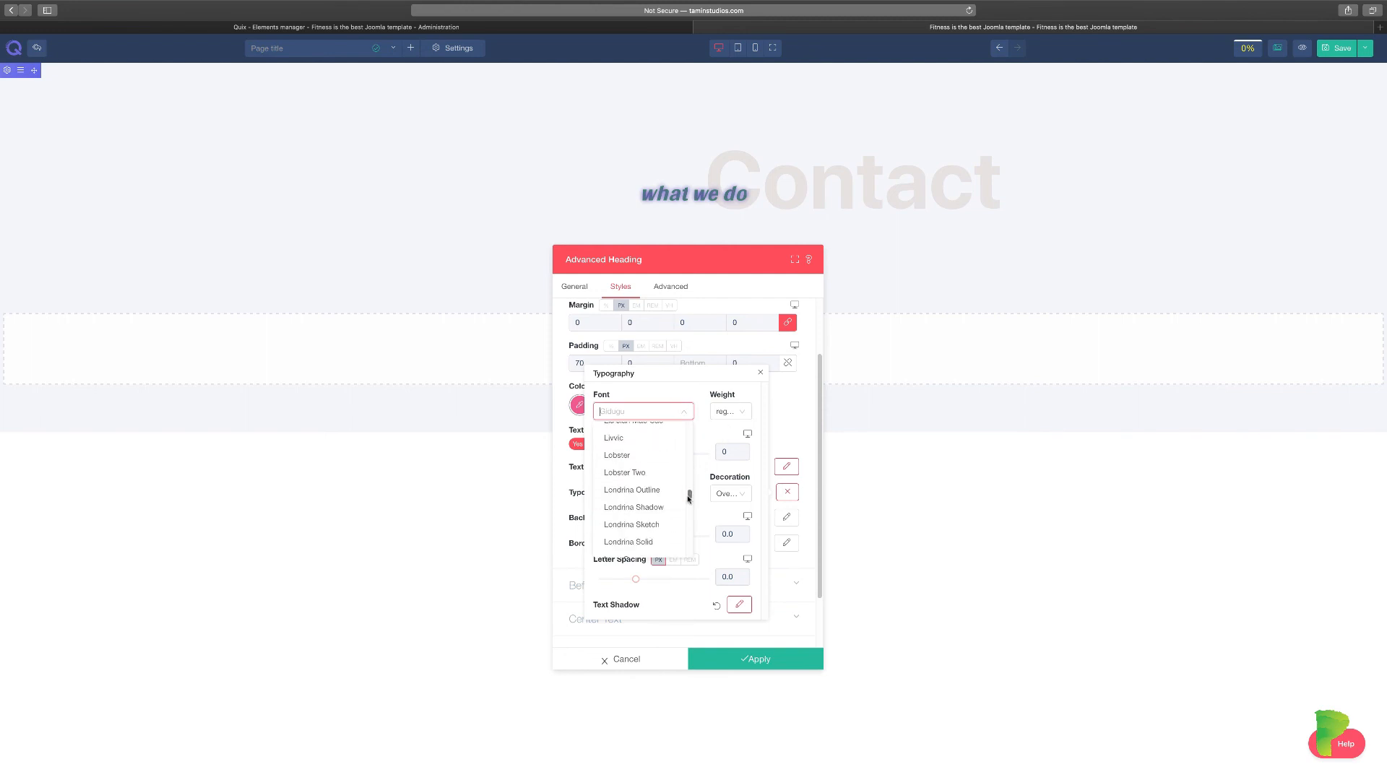
click(638, 473)
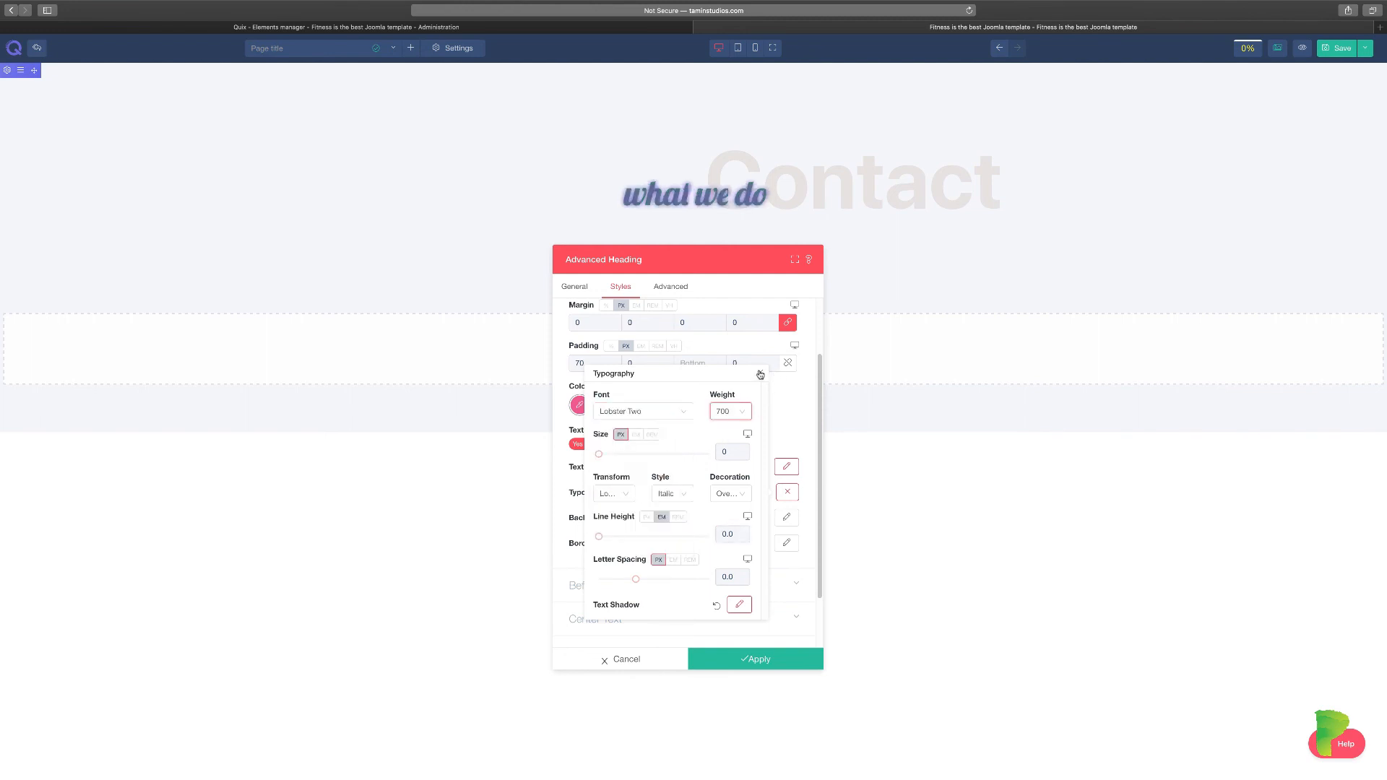
click(760, 374)
Examine the heading's advanced settings for element style, background, and border and box shadow
click(668, 286)
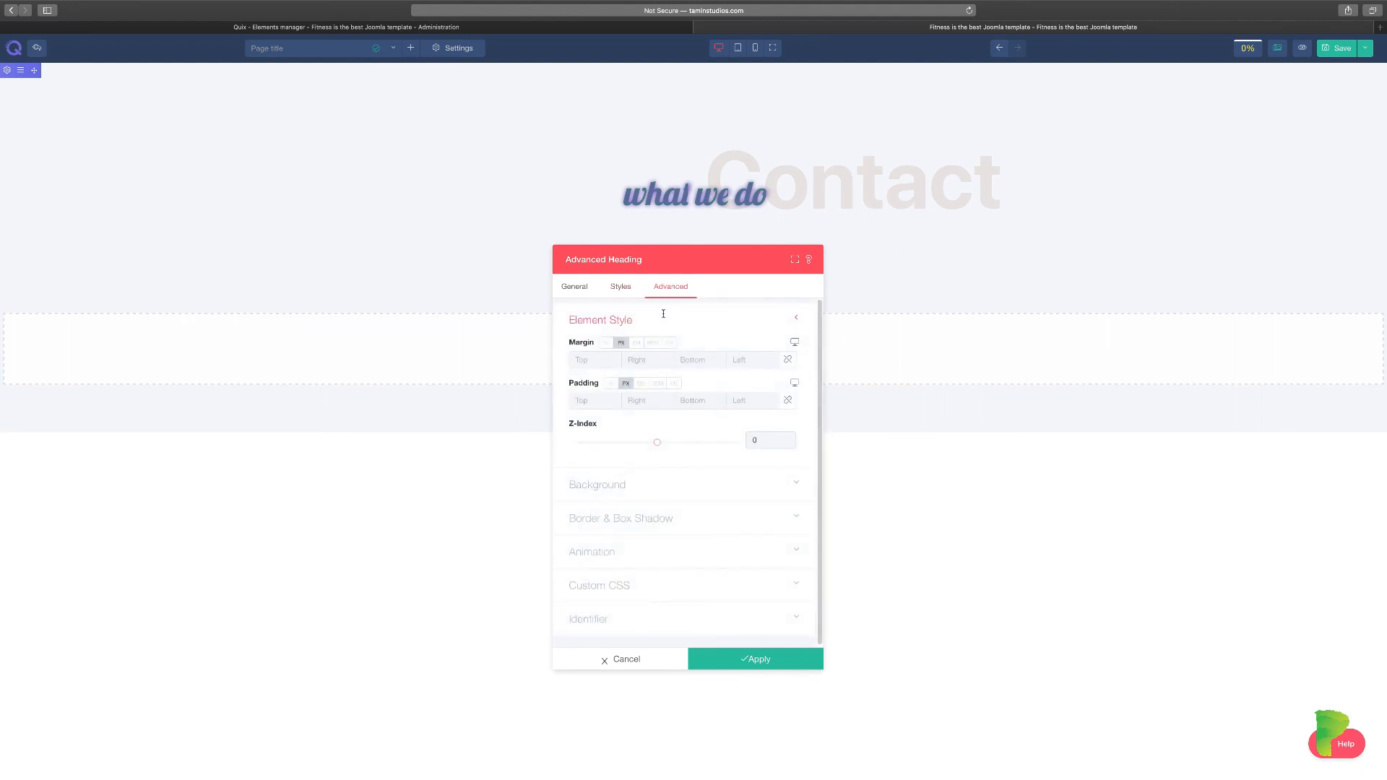
click(707, 491)
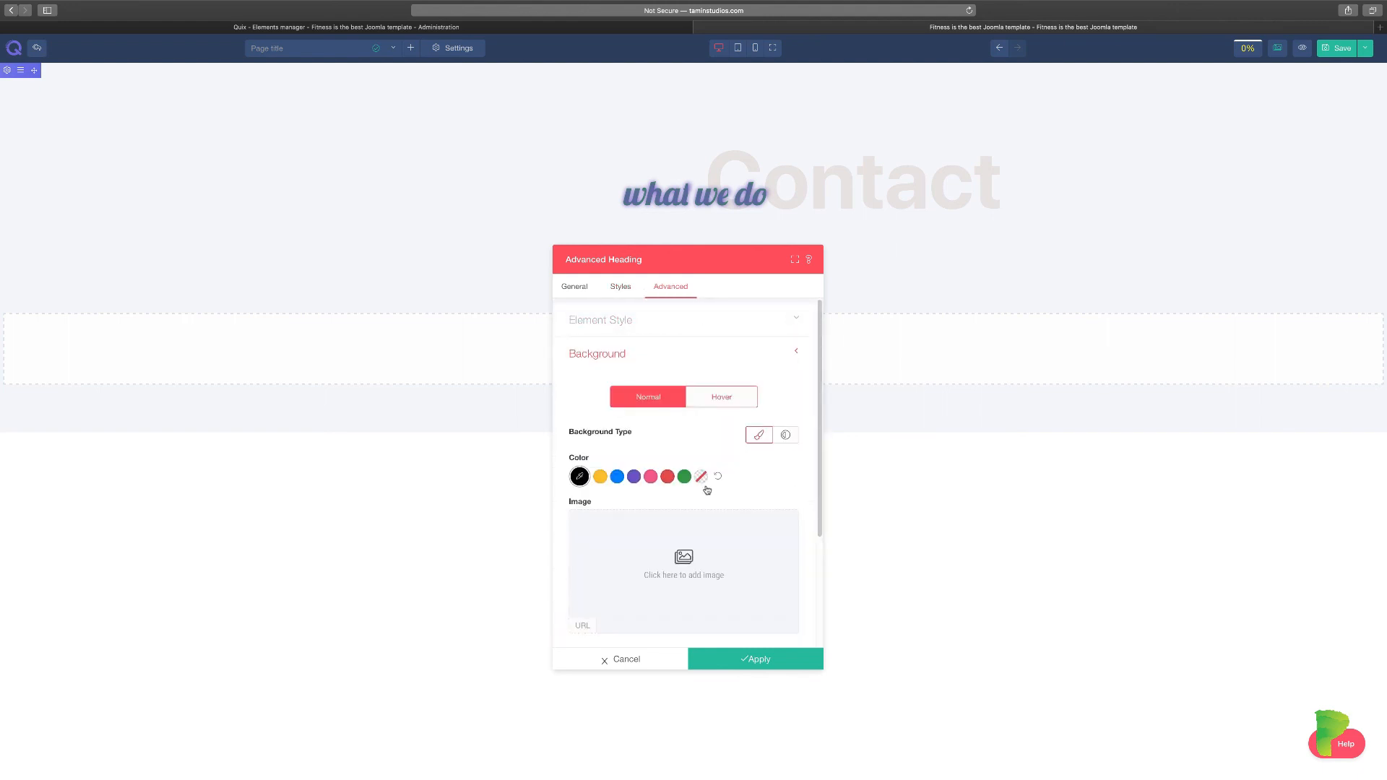
scroll(708, 491, down, 4)
scroll(708, 490, up, 4)
scroll(708, 491, down, 2)
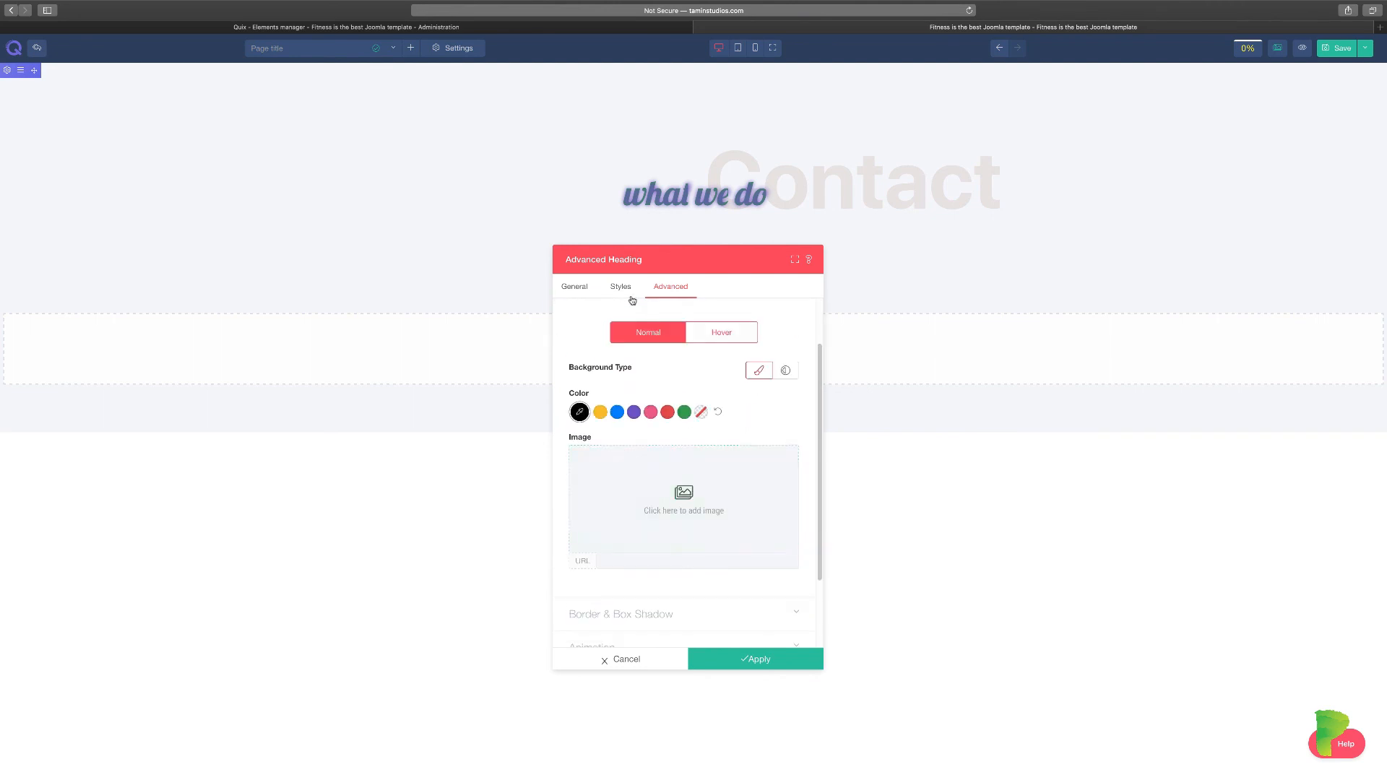
scroll(658, 599, down, 2)
click(649, 557)
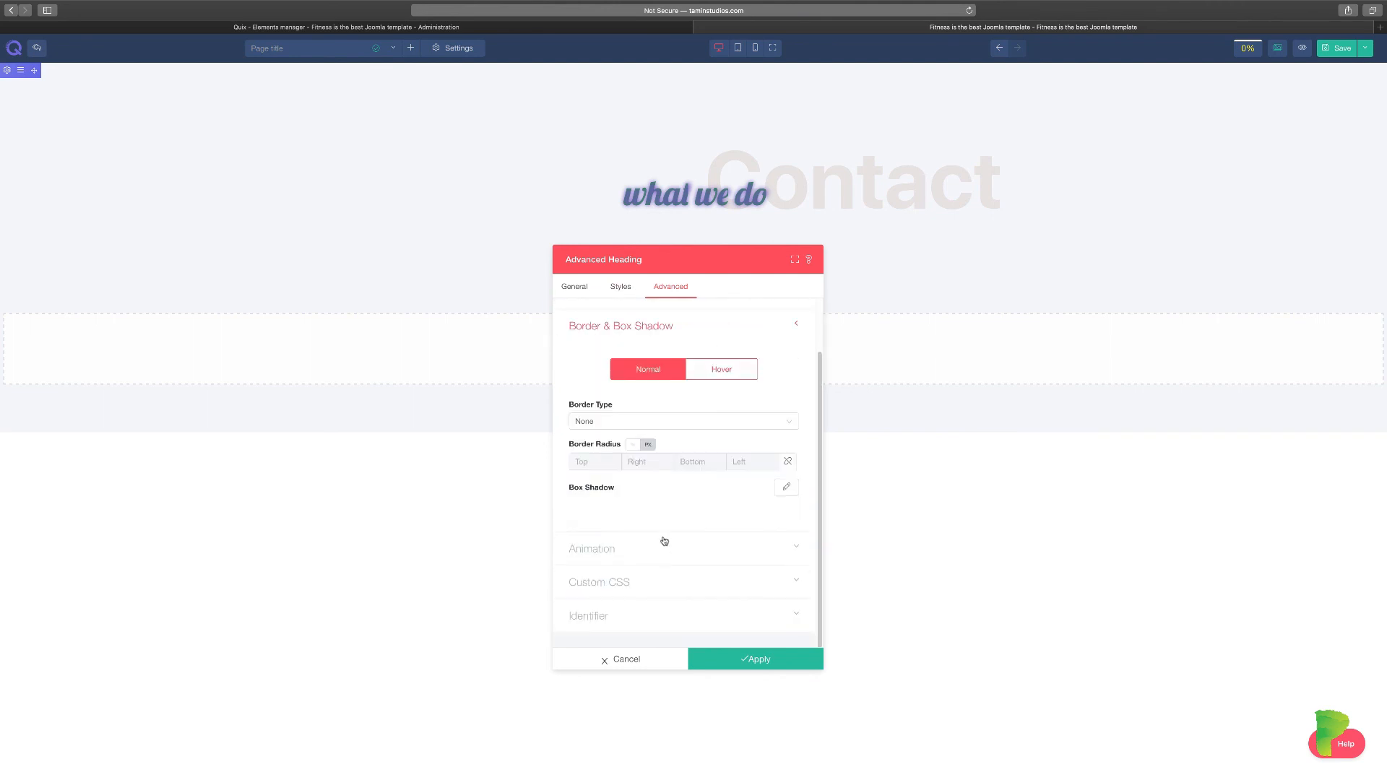
Try the Scale Down entrance animation on the heading and look at the identifier settings
click(656, 552)
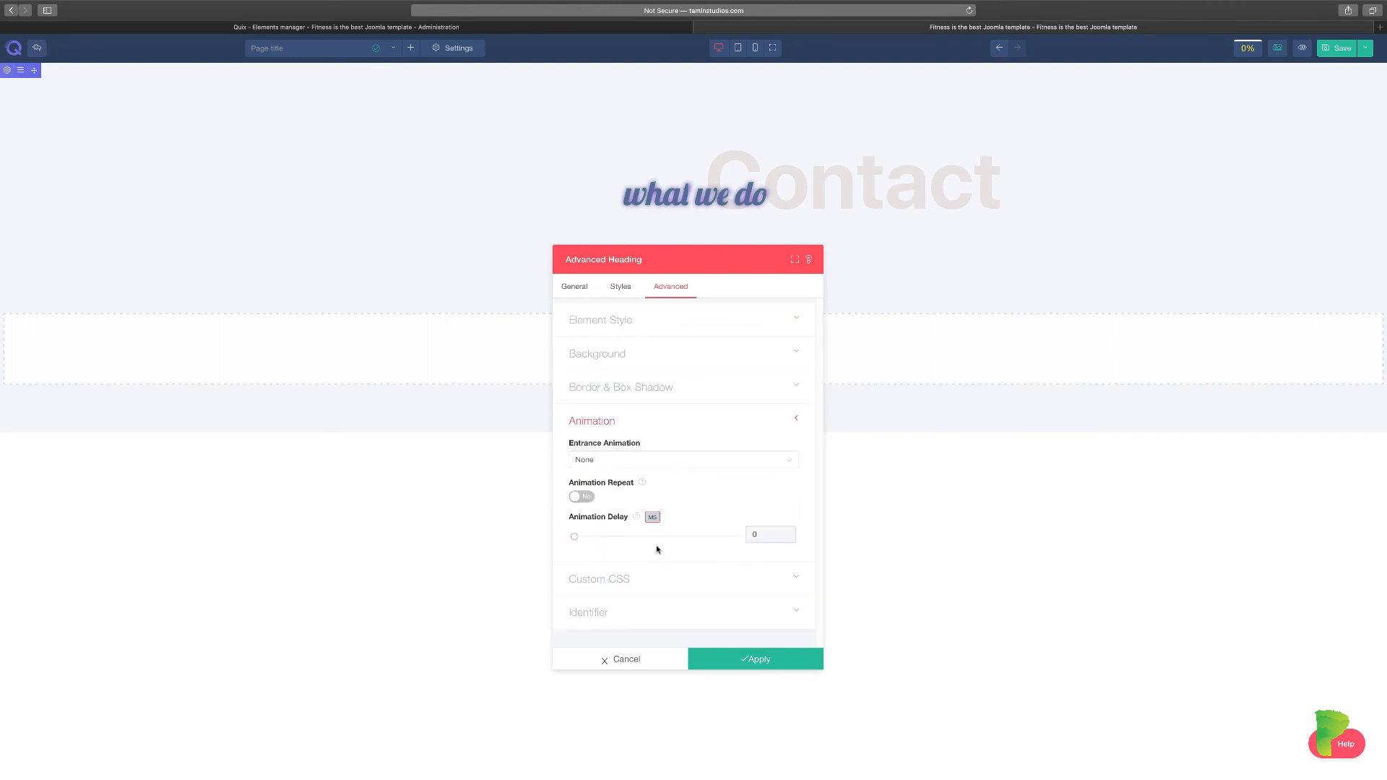
click(680, 463)
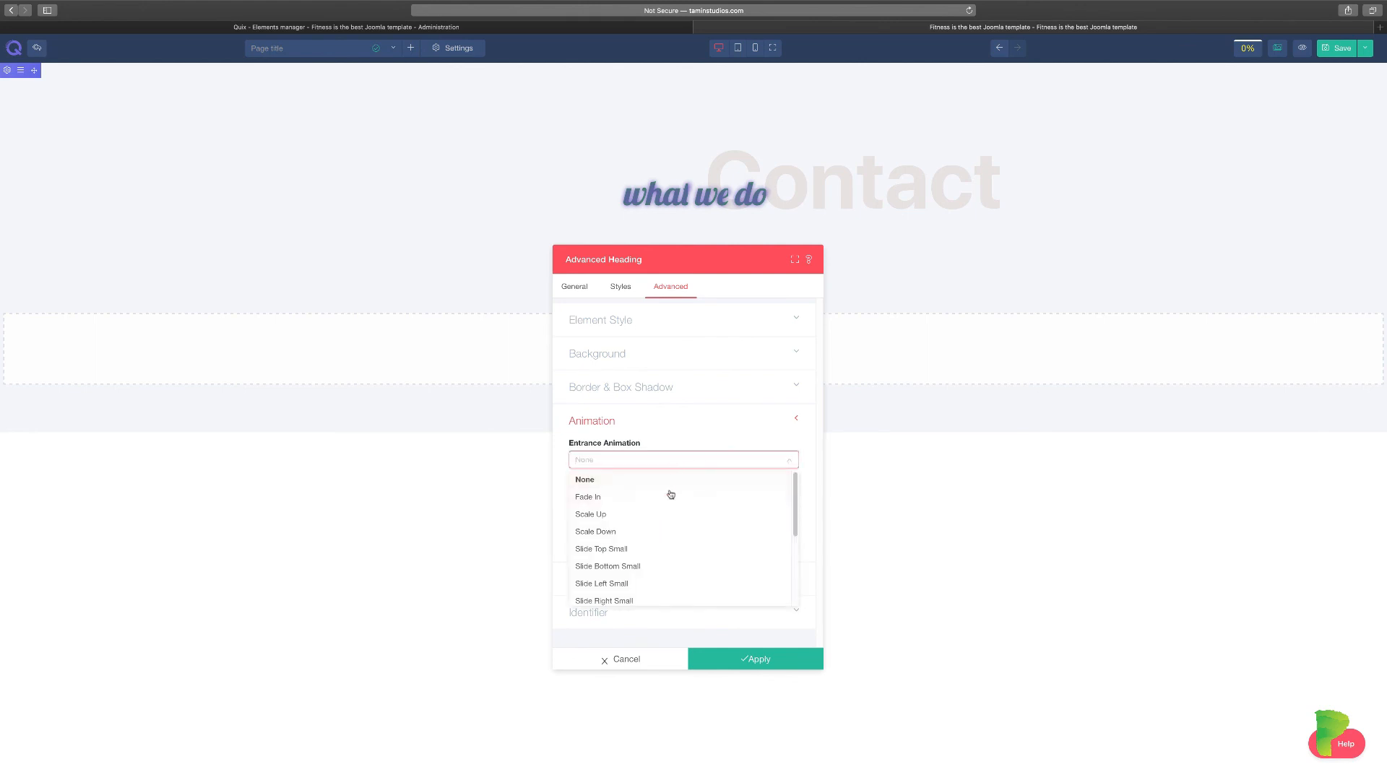
click(644, 533)
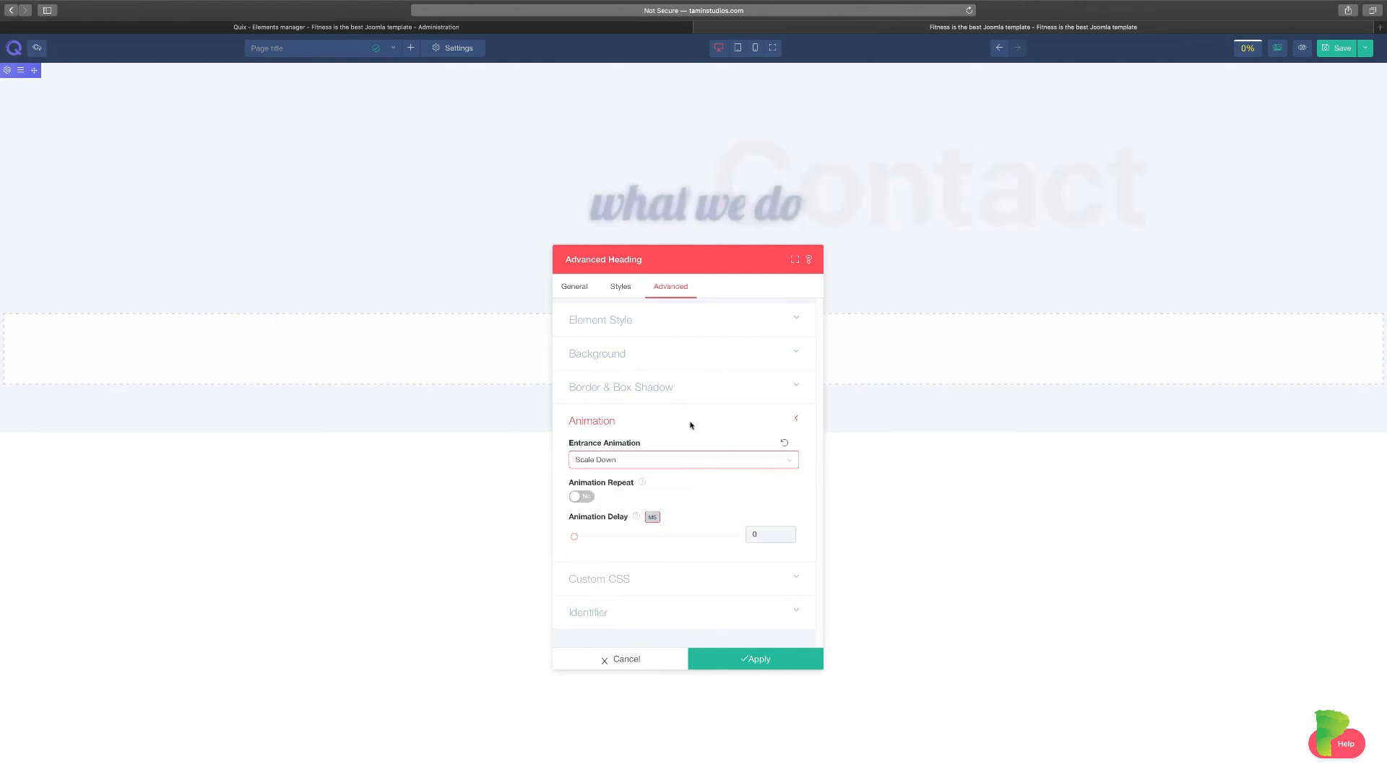
click(709, 467)
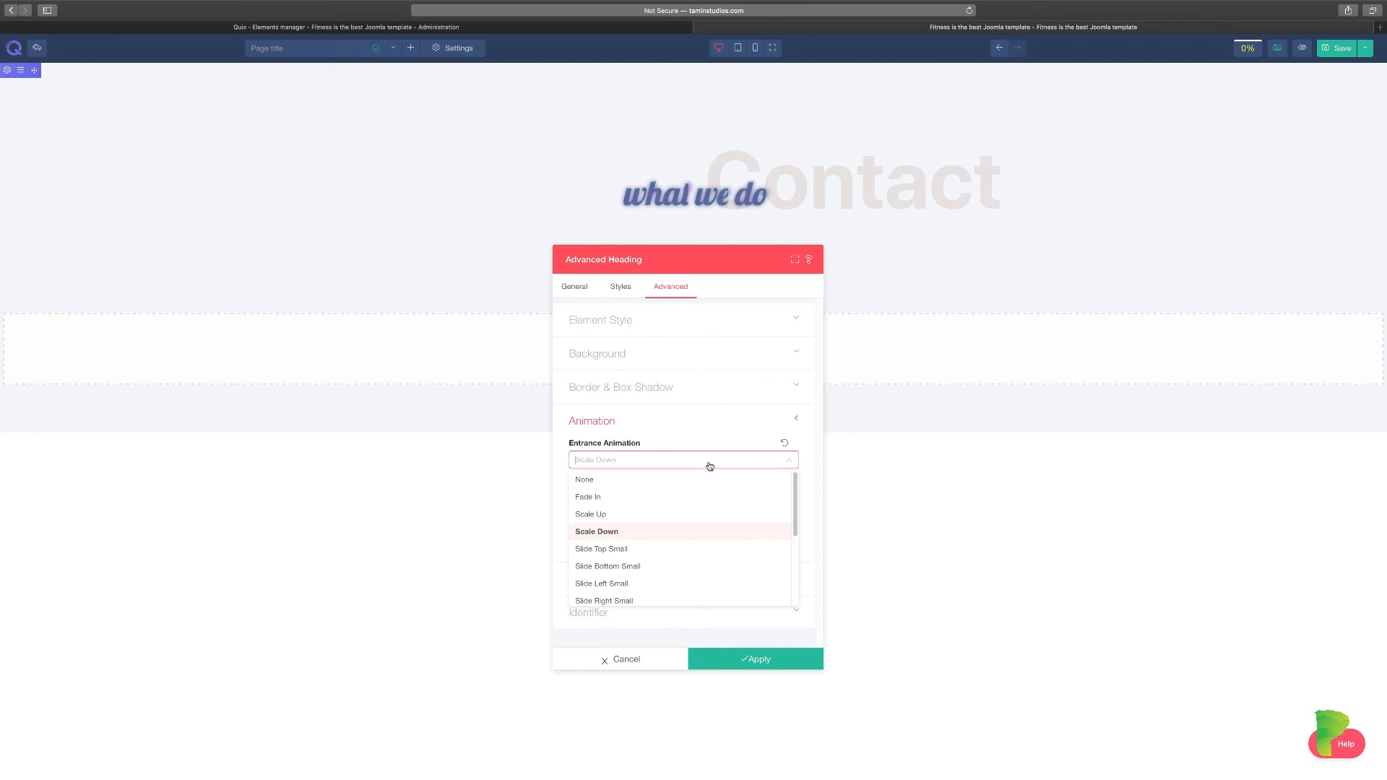
click(708, 432)
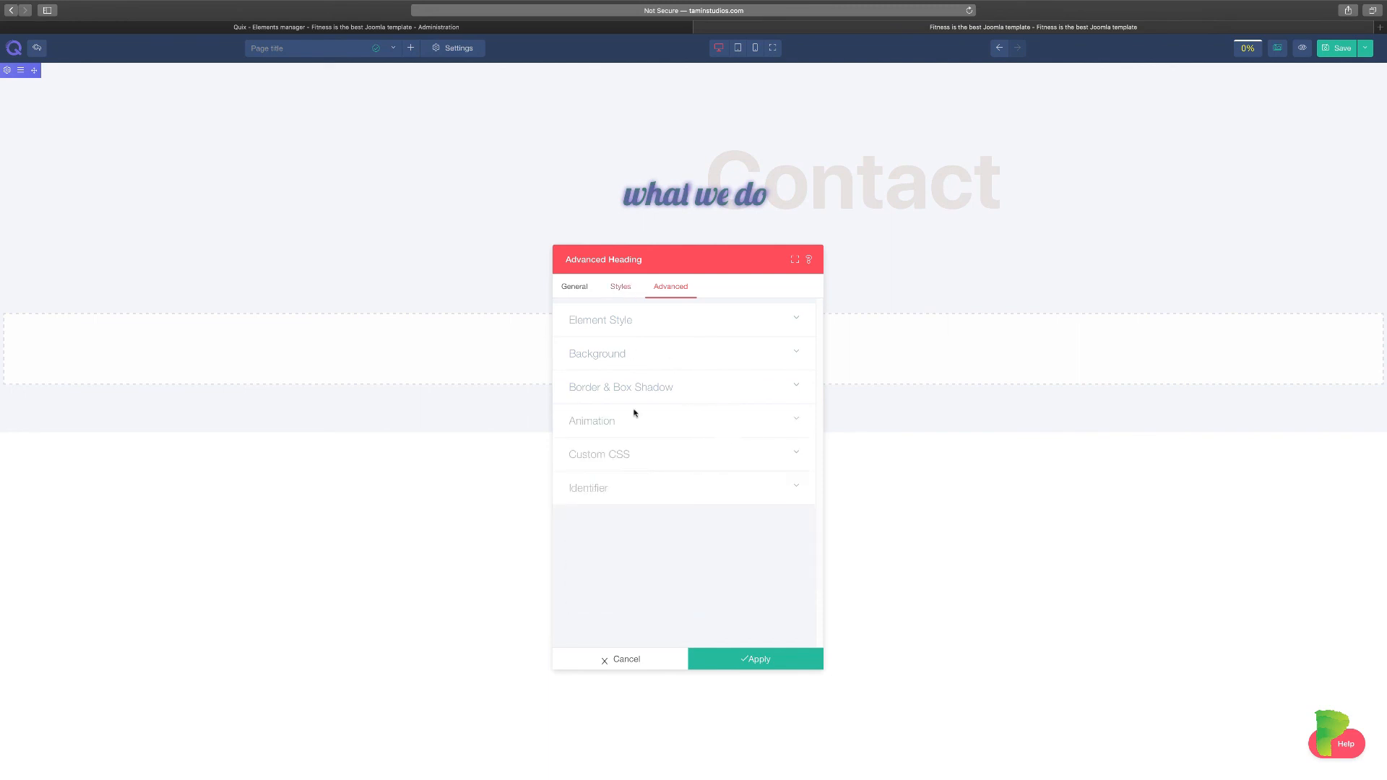
click(647, 492)
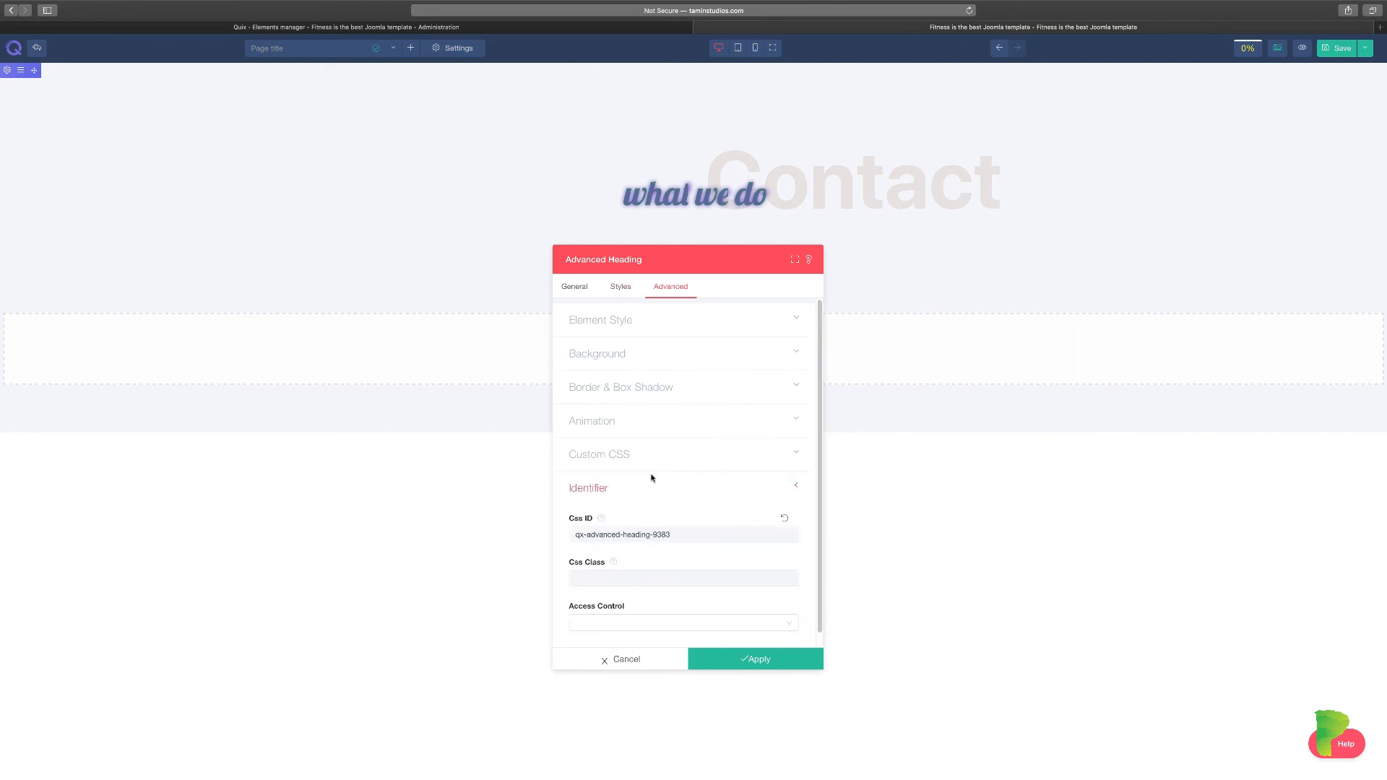
Try the Slide Bottom Small entrance animation on the heading and settle on Slide Bottom 100%
click(635, 427)
click(657, 459)
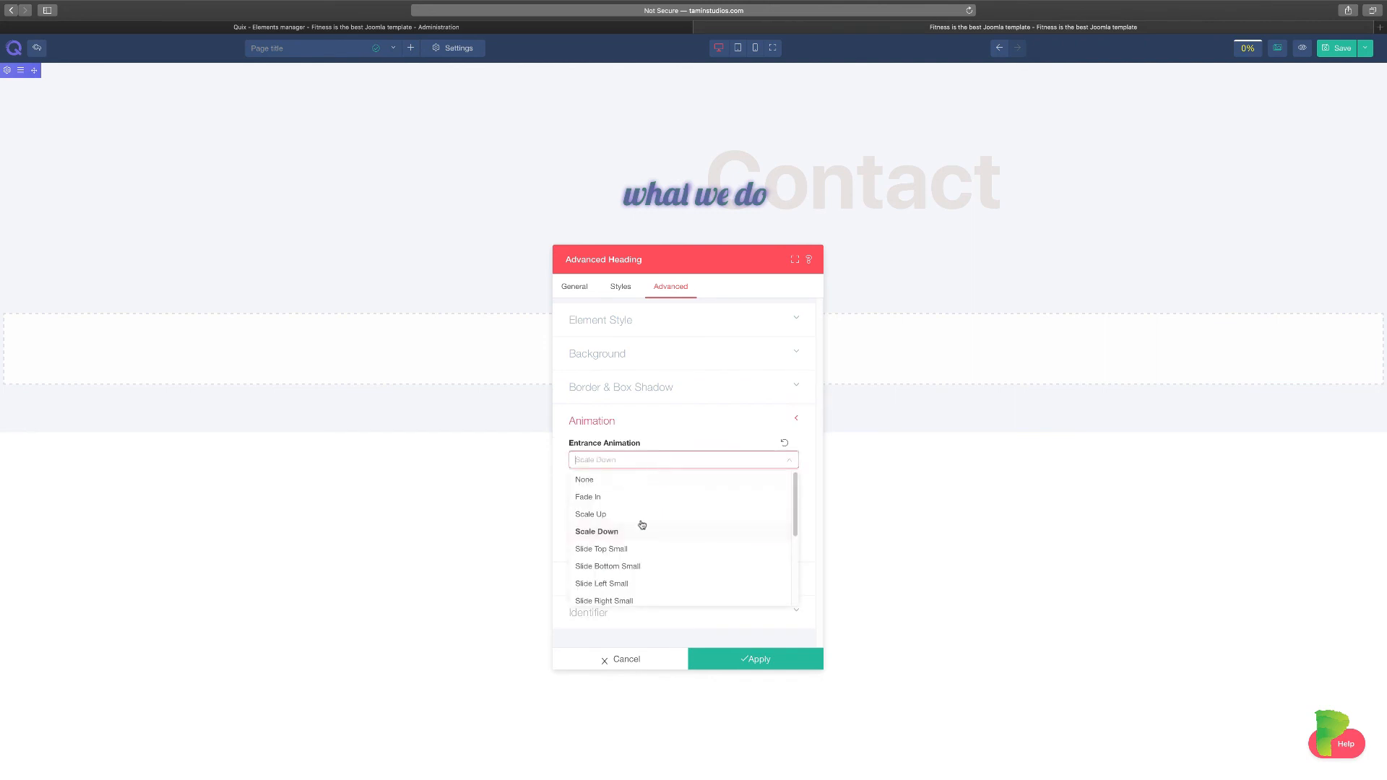
click(627, 566)
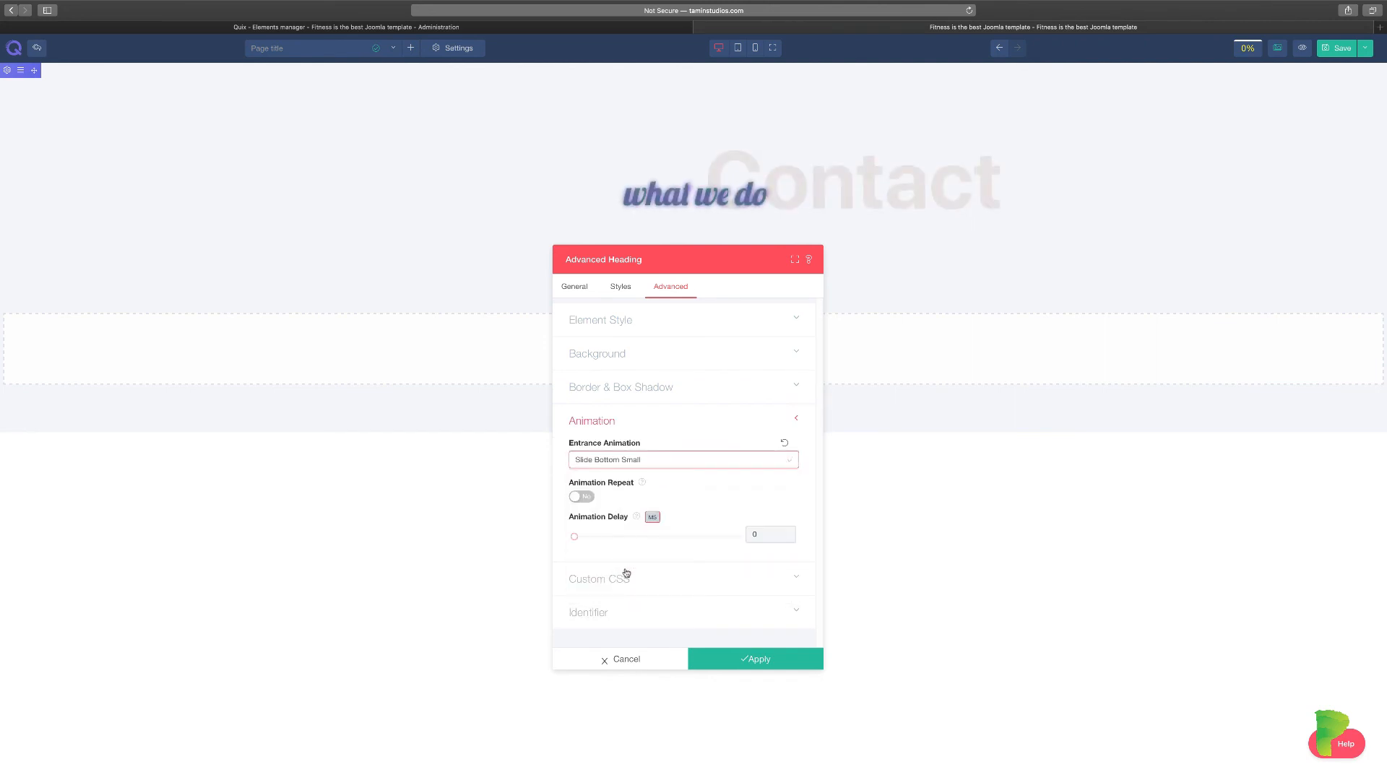
click(788, 464)
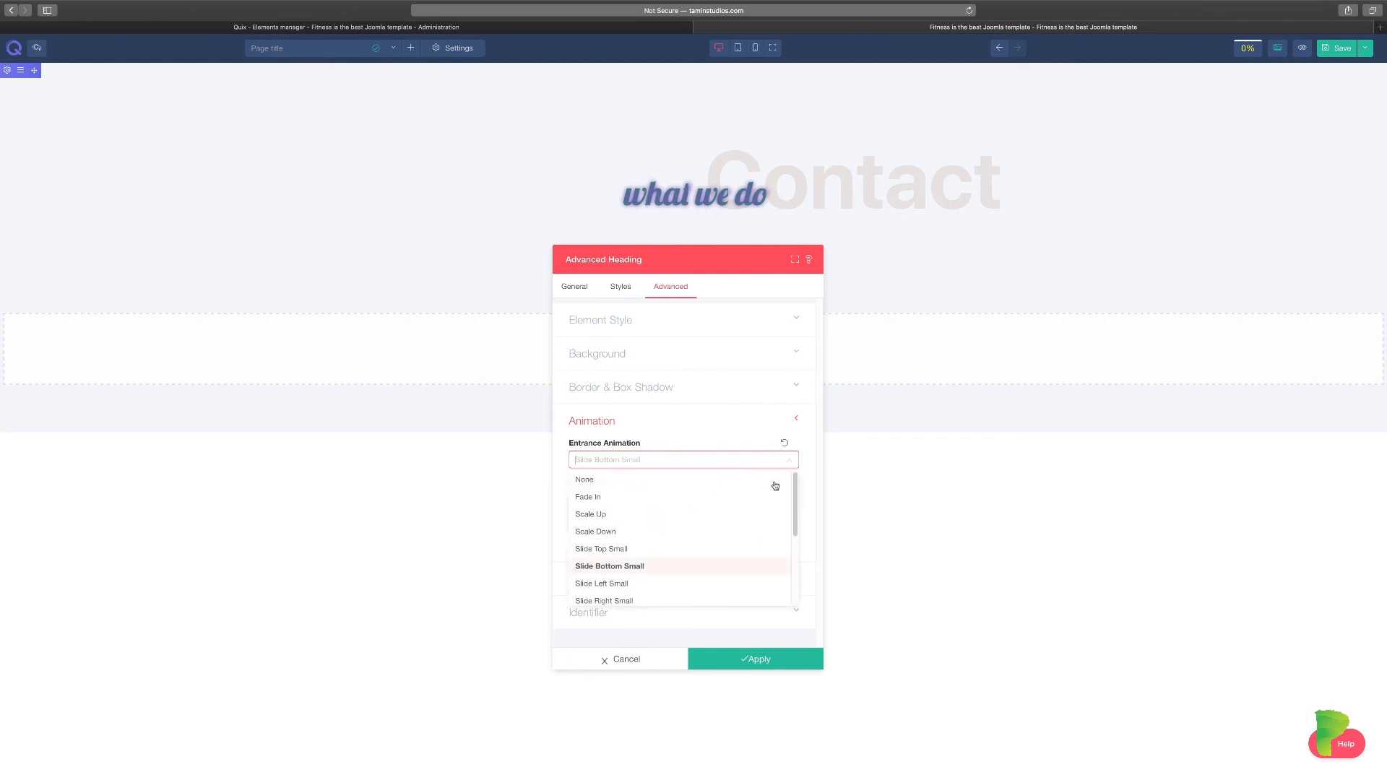
scroll(749, 532, down, 5)
click(599, 571)
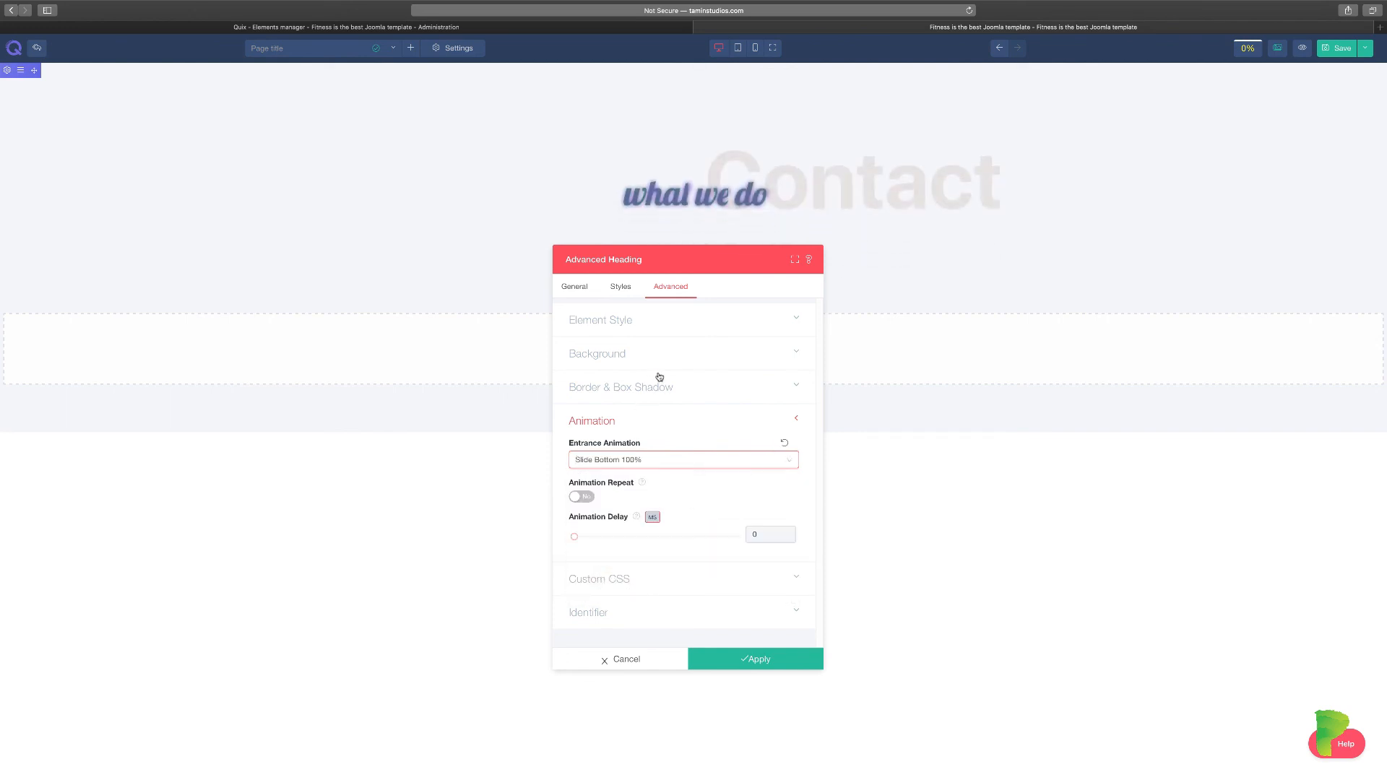
click(574, 286)
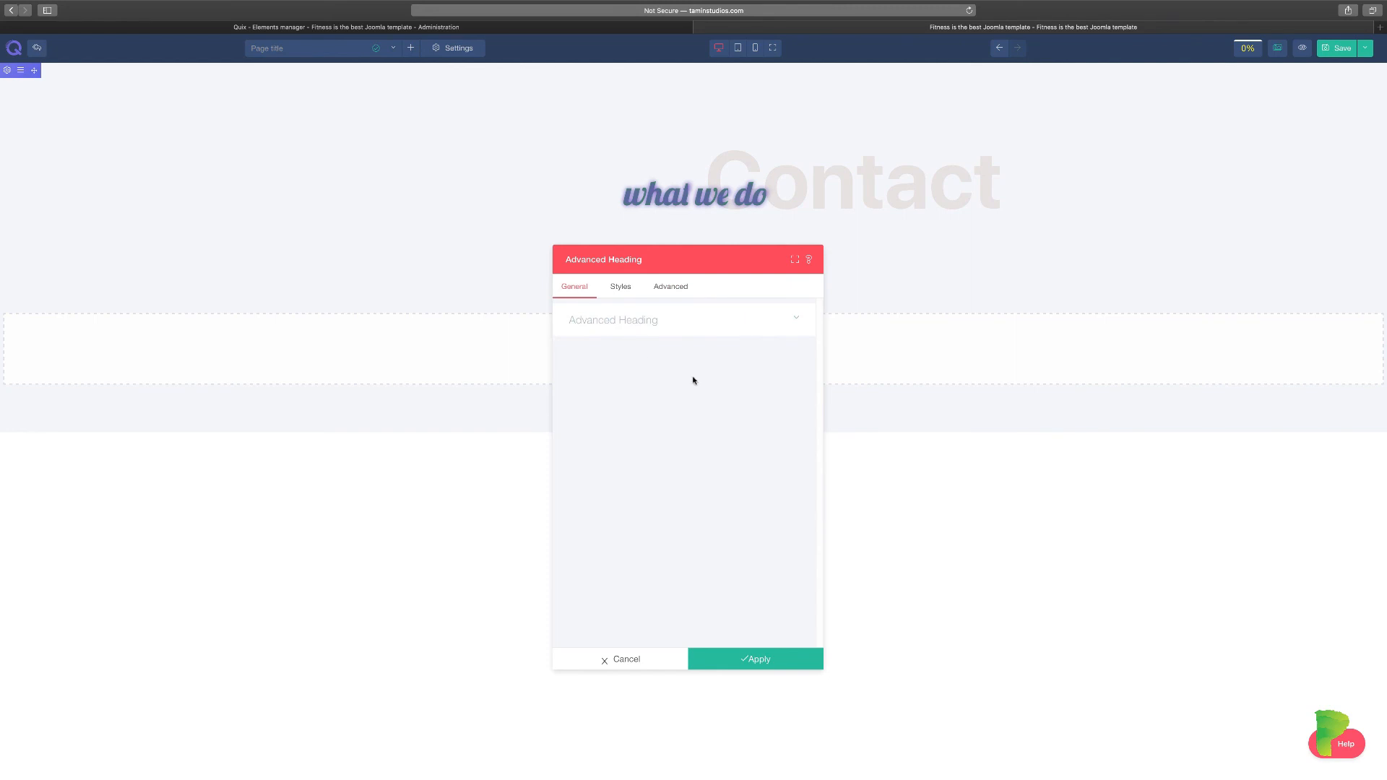